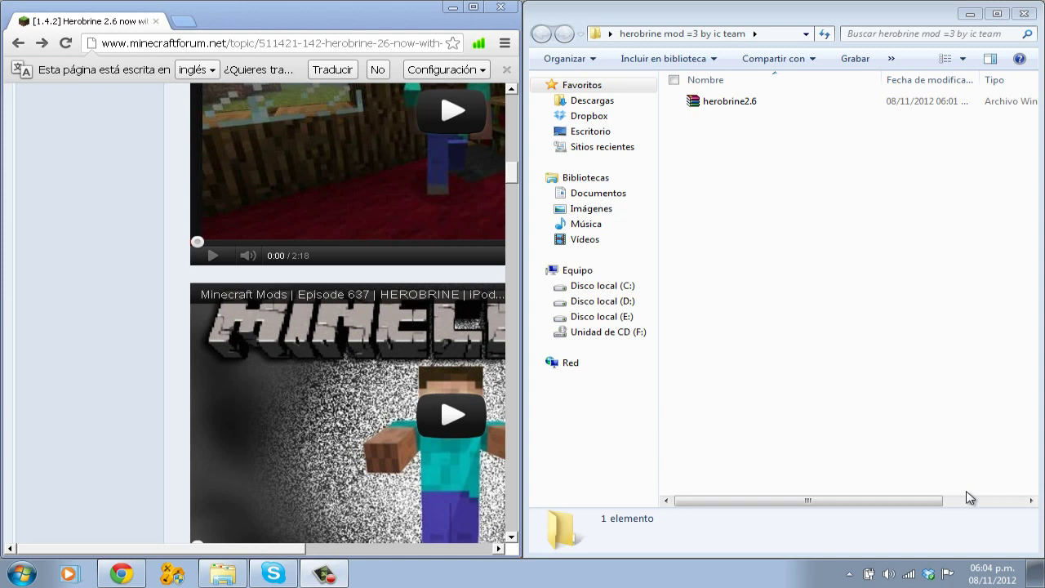
- Look over the navigation list and trailer sections of the Herobrine mod forum page, maximizing the browser and returning it to half-screen
left_click(357, 26)
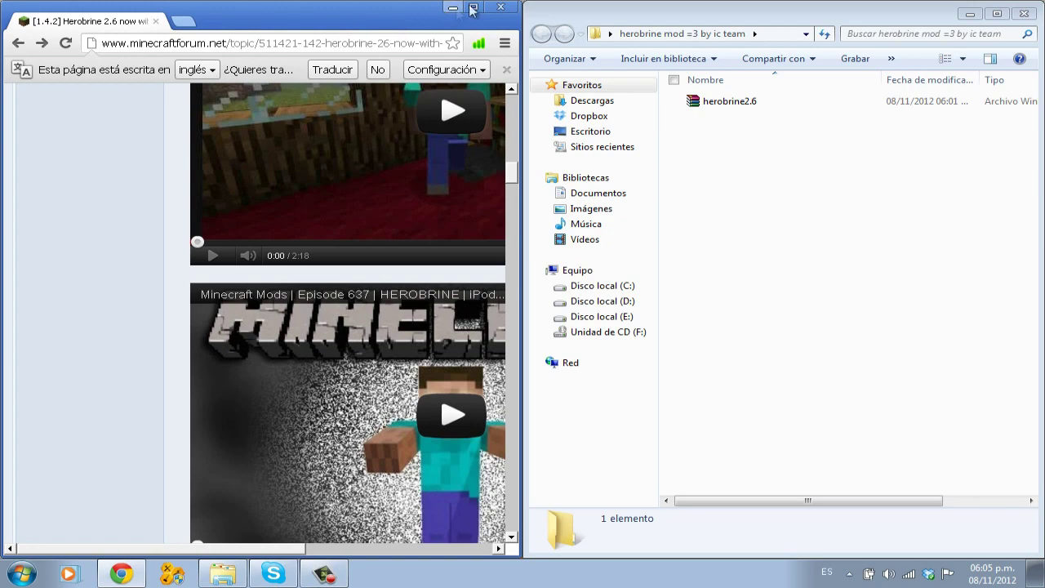
left_click(474, 6)
scroll(643, 196, "up", 10)
scroll(637, 204, "down", 5)
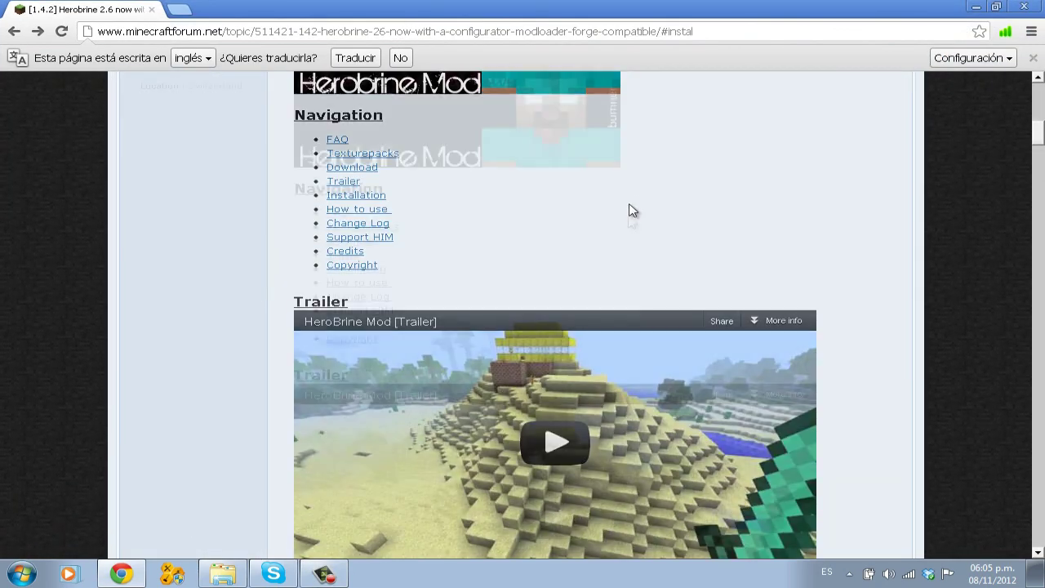
scroll(636, 245, "down", 6)
scroll(621, 245, "up", 4)
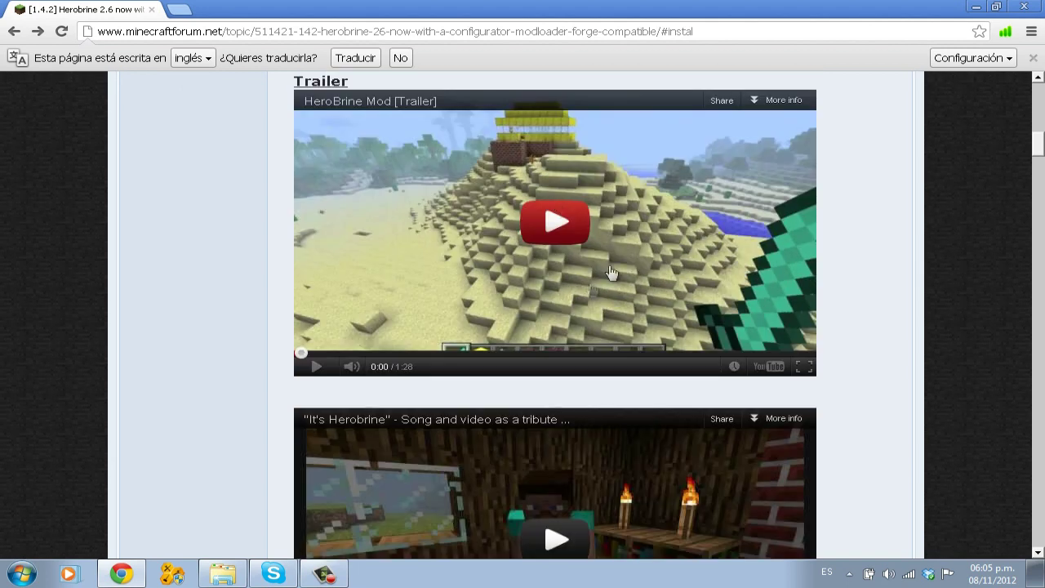
left_click_drag(790, 12, 4, 88)
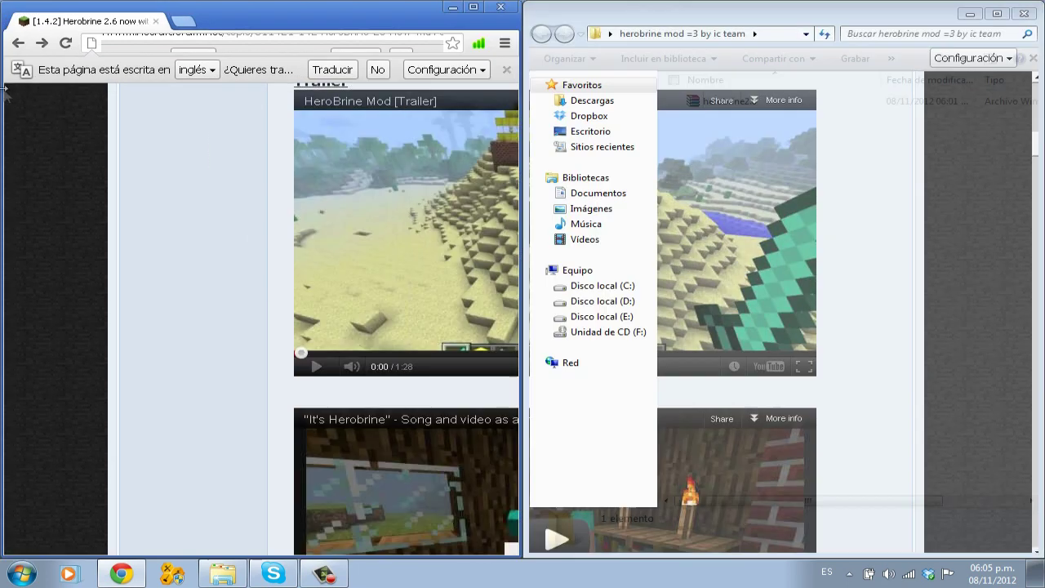
- Maximize the "herobrine mod =3 by ic team" folder window and extract the herobrine2.6 archive into its own folder
left_click(777, 13)
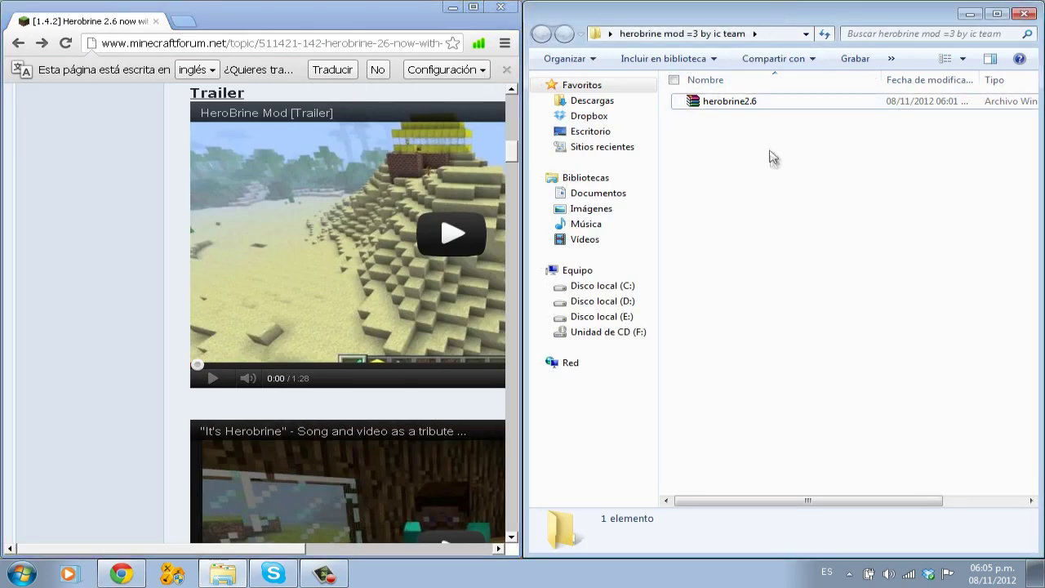
left_click(732, 104)
left_click_drag(797, 13, 395, 39)
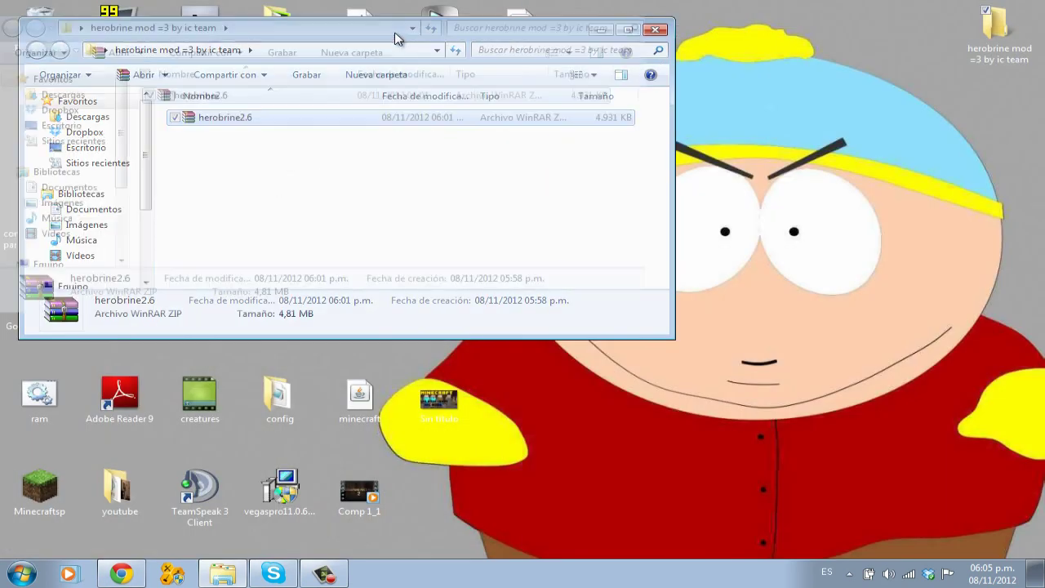
double_click(394, 39)
left_click(188, 109)
left_click(197, 100)
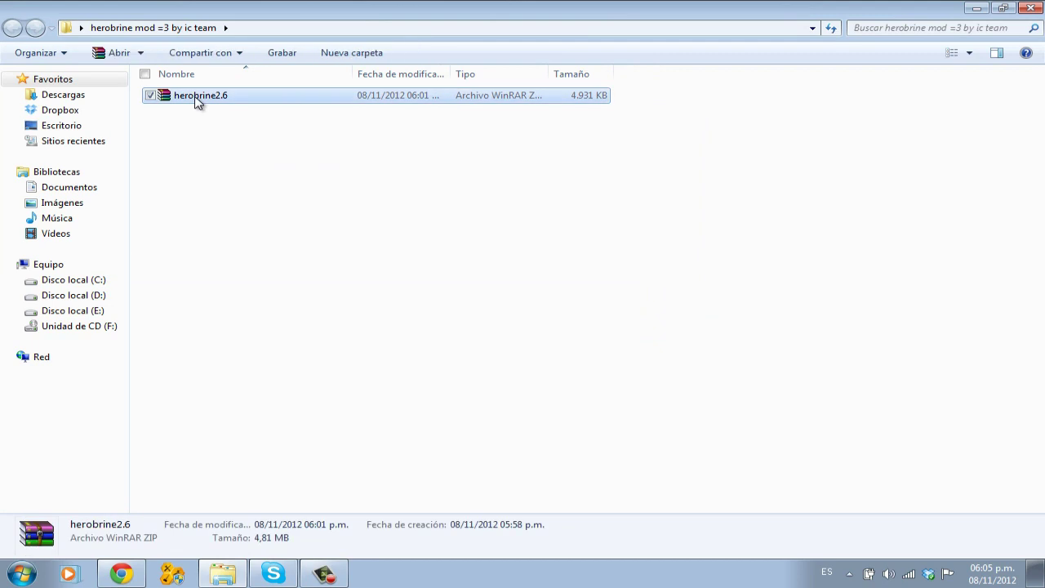
right_click(196, 101)
left_click(157, 152)
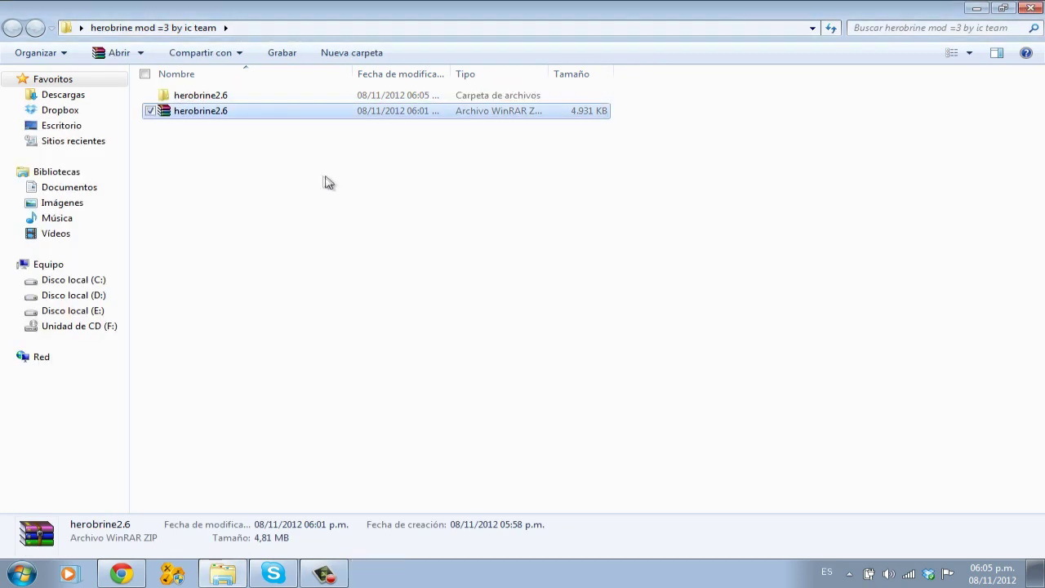
- Inspect the herobrine2.4 subfolder of the extracted herobrine2.6 folder, and snap the window showing herobrine2.6 to the right half of the screen
left_click(250, 100)
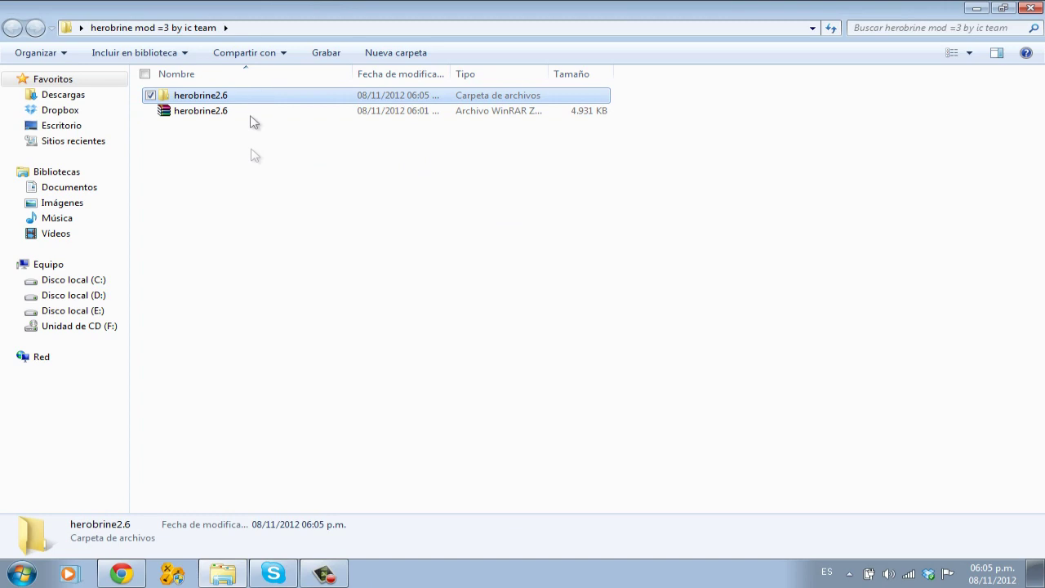
double_click(200, 96)
double_click(198, 100)
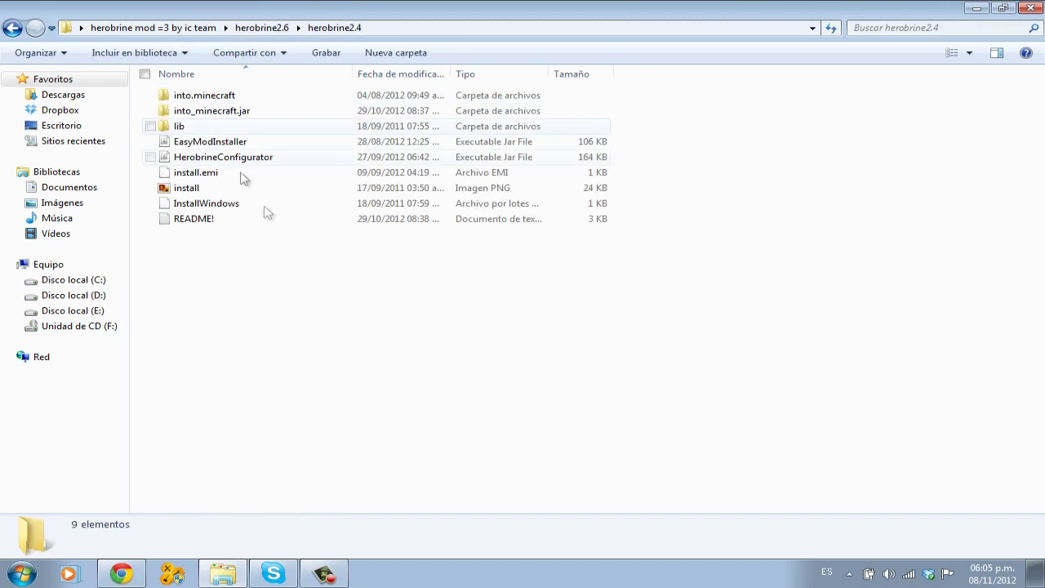
left_click(13, 28)
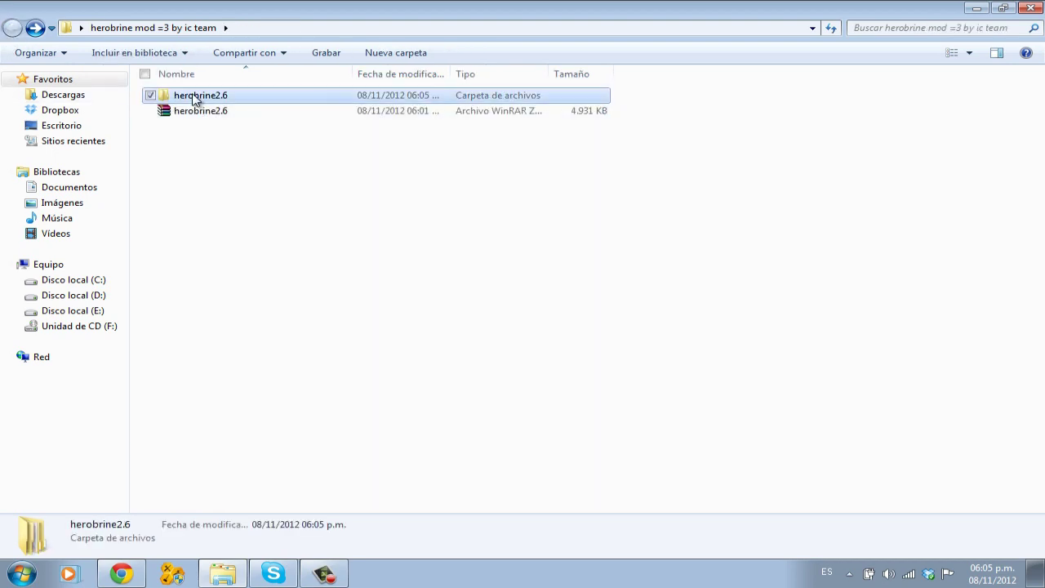
key("super+Right")
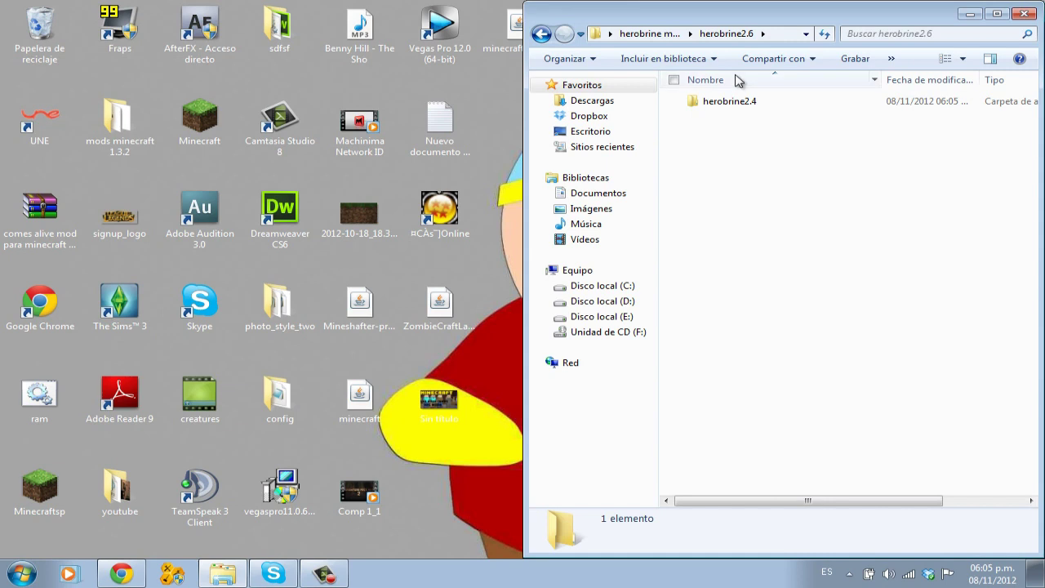
- Open the Roaming folder by running %appdata% and maximize its window
left_click(21, 574)
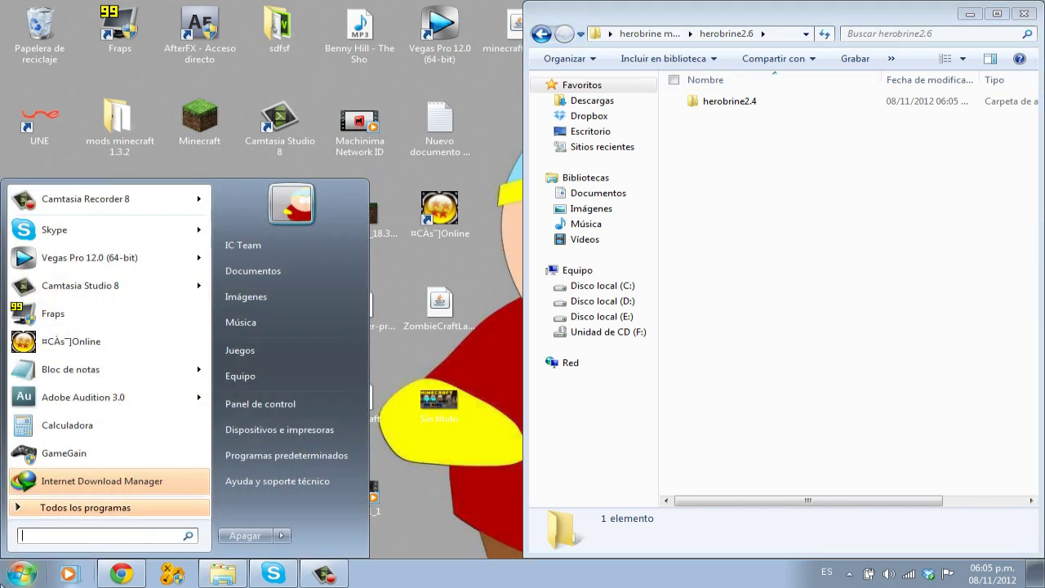
type("%appdata%")
key("Return")
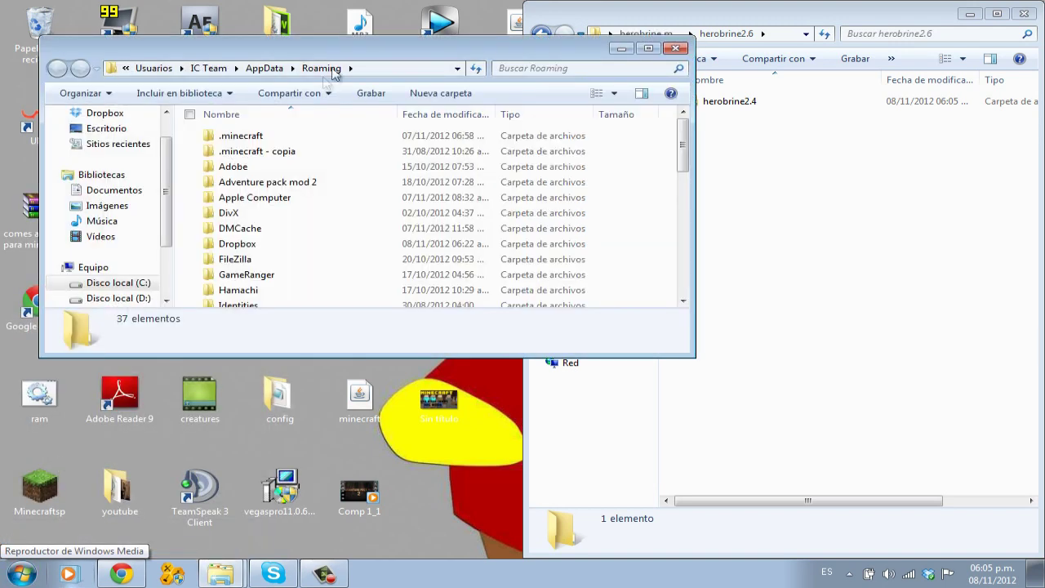
left_click(648, 47)
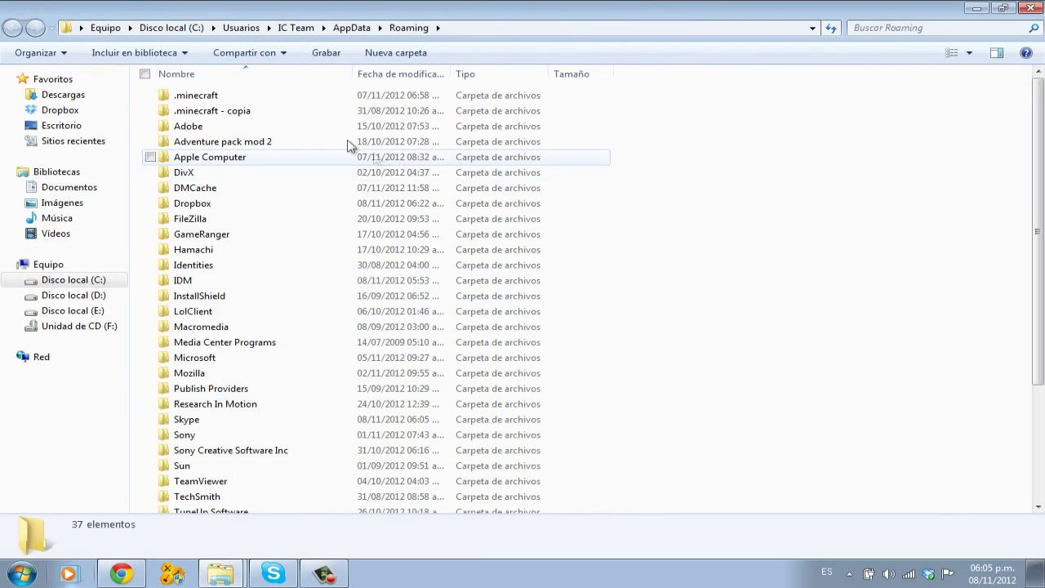
- Compare the .minecraft folder with its backup copy ".minecraft - copia" in the Roaming folder
left_click(254, 116)
left_click(226, 98)
left_click(219, 111)
left_click(226, 97)
left_click(220, 112)
left_click(227, 97)
left_click(232, 111)
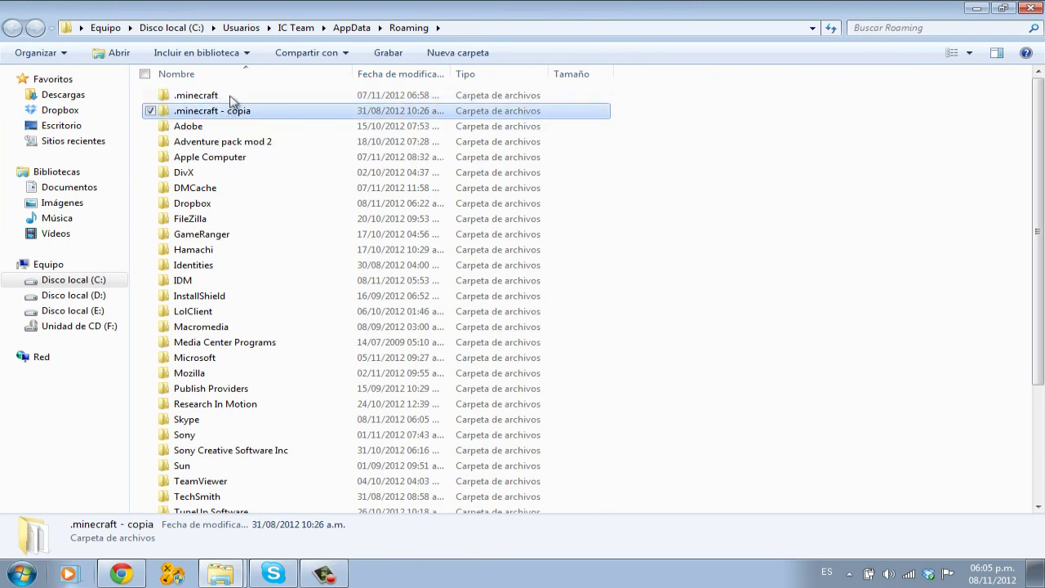
- Examine the saves and texturepacks folders inside .minecraft, and close the Roaming window
left_click(231, 98)
double_click(231, 98)
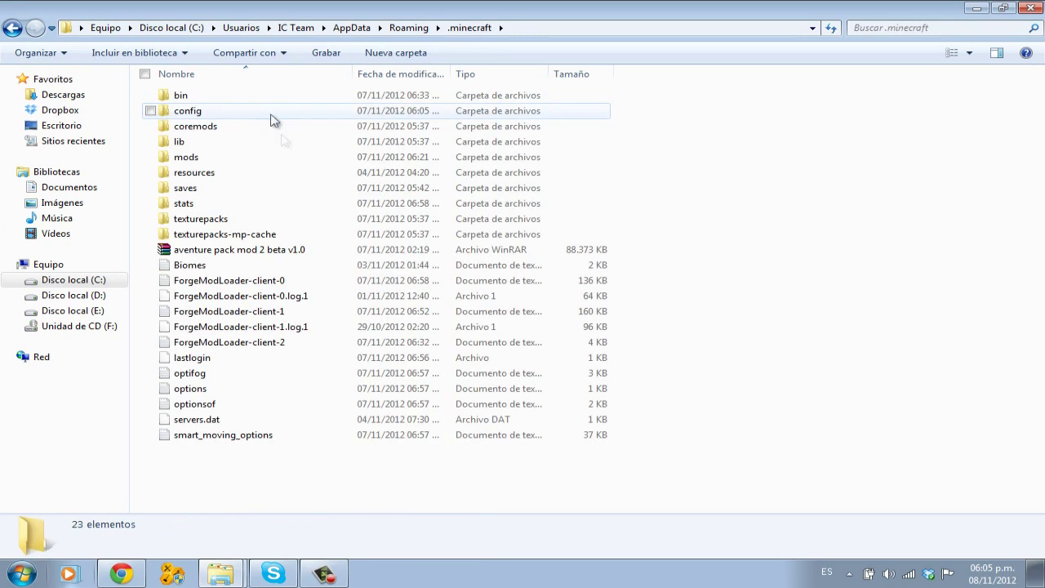
left_click(197, 189)
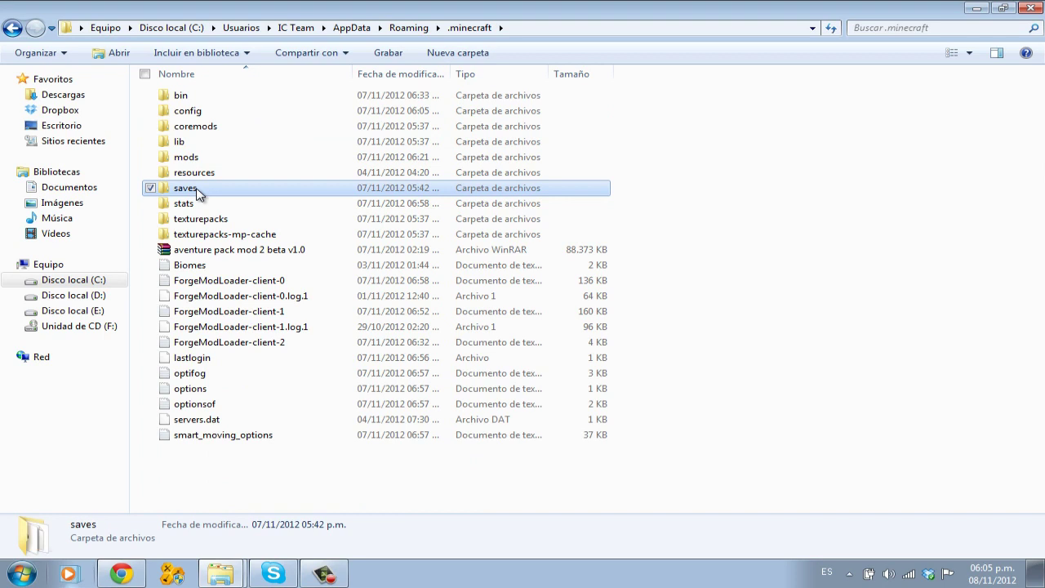
left_click(200, 219)
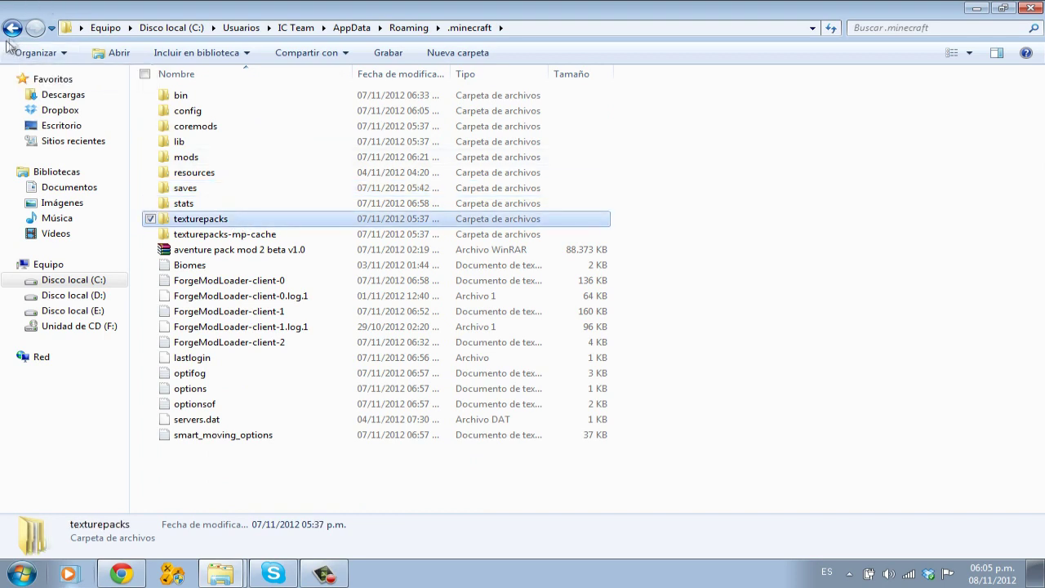
left_click(12, 34)
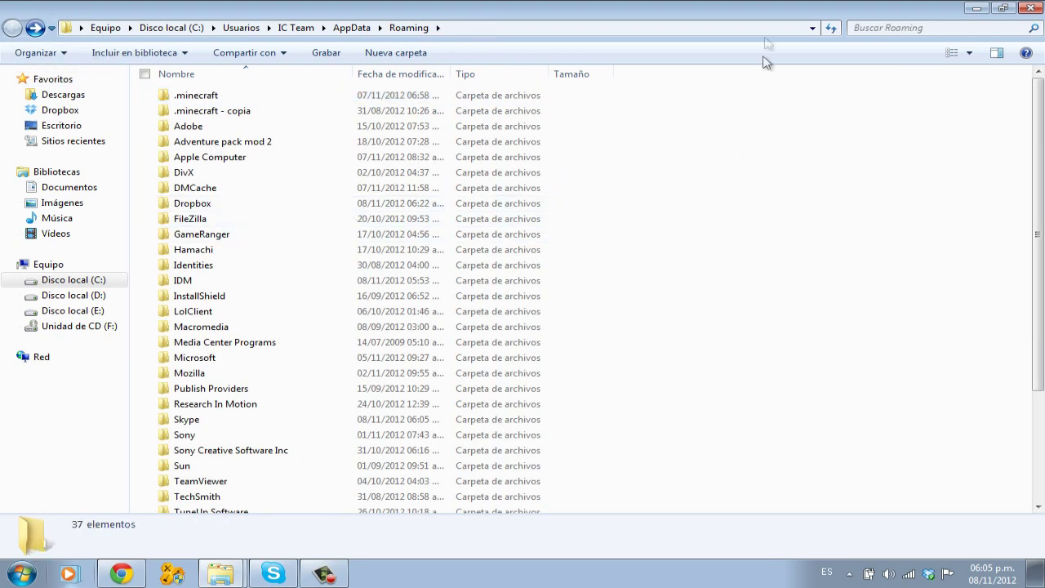
key("super+Left")
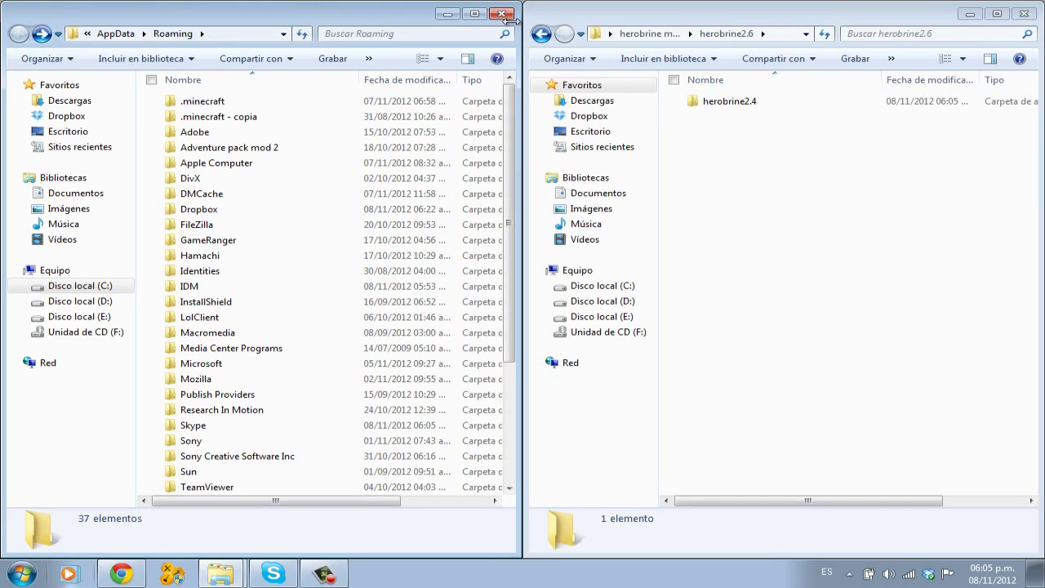
left_click(501, 14)
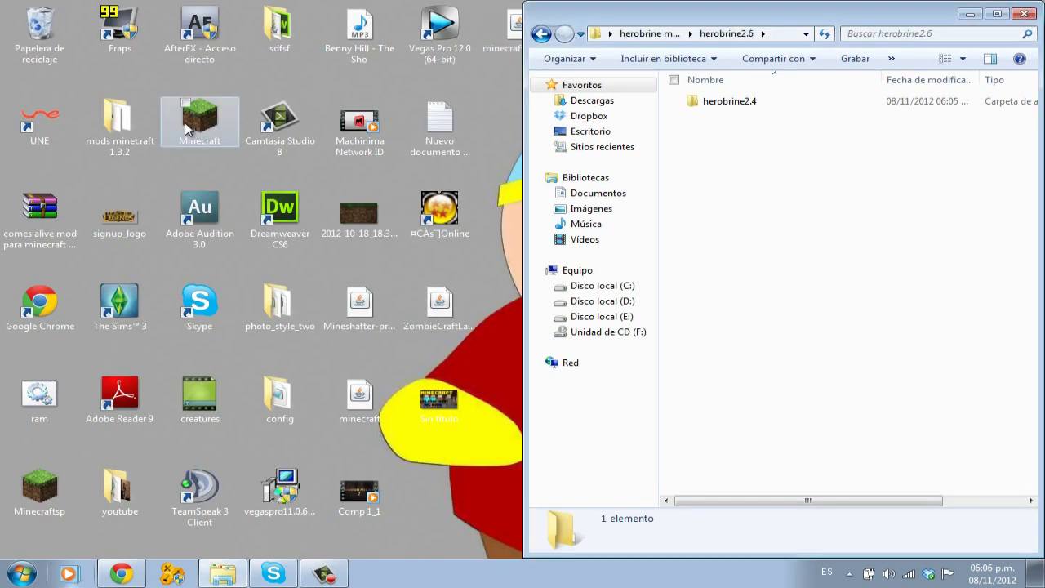
- Launch Minecraft from the desktop and minimize the herobrine2.6 folder window
left_click(186, 128)
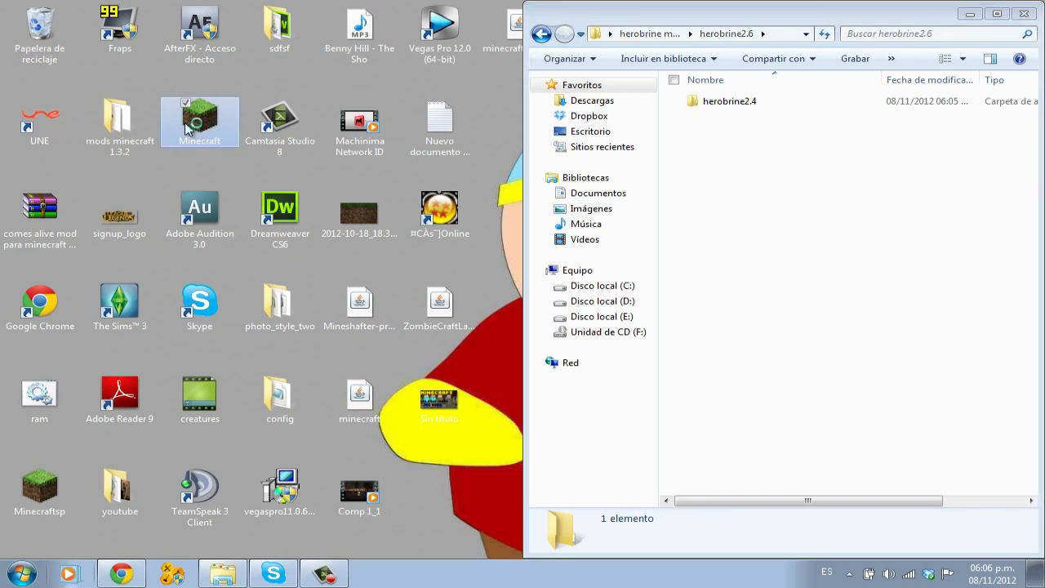
left_click(969, 14)
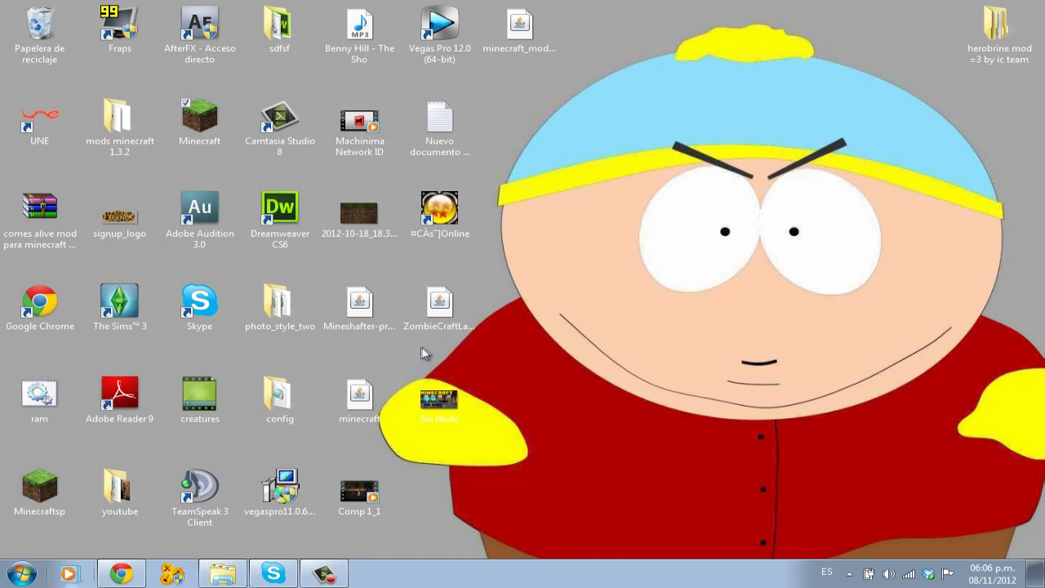
- View the "Sin título" picture from the desktop and close the photo viewer
left_click(433, 396)
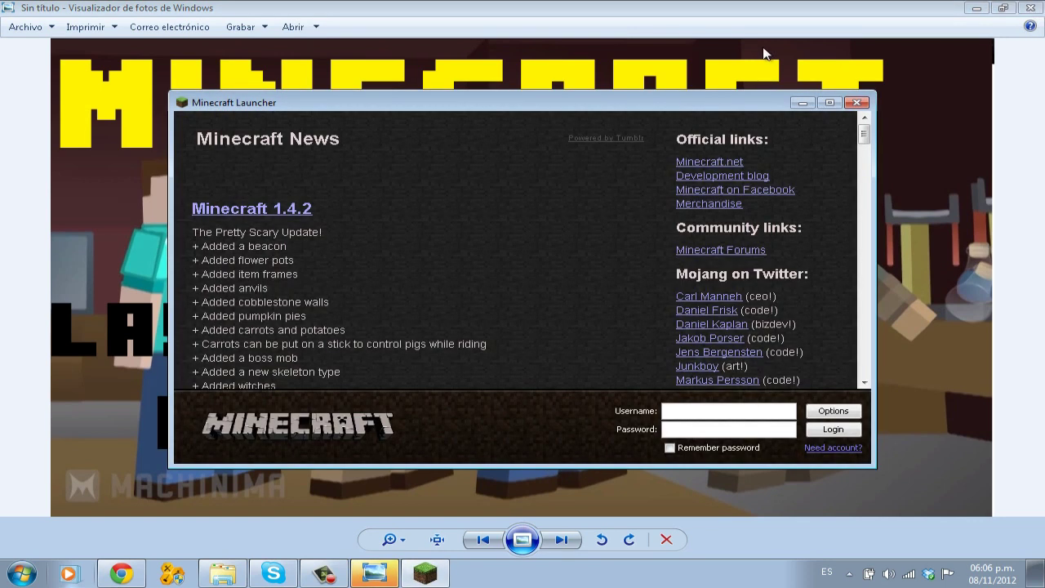
left_click(765, 54)
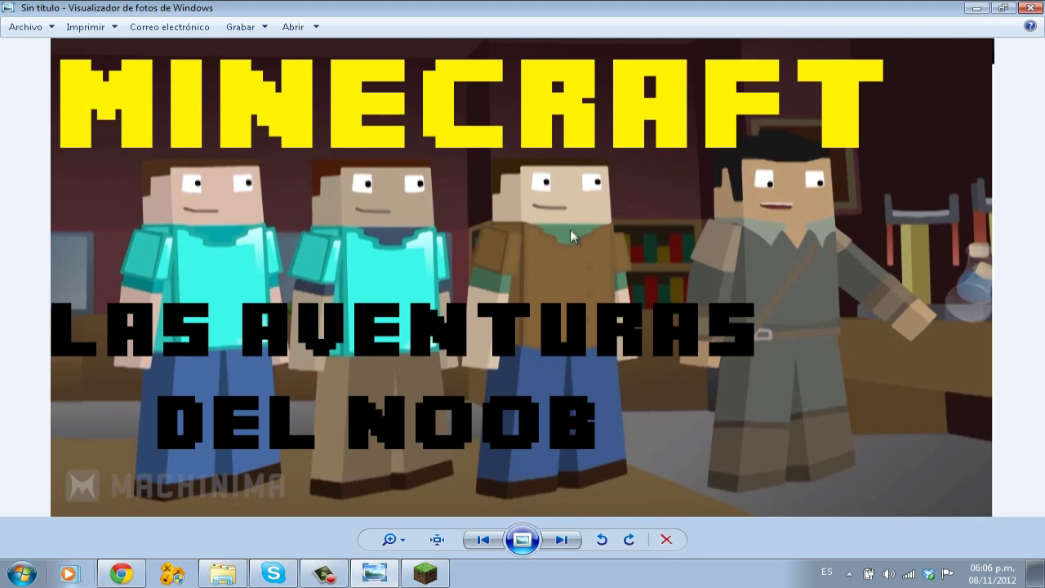
left_click(1030, 8)
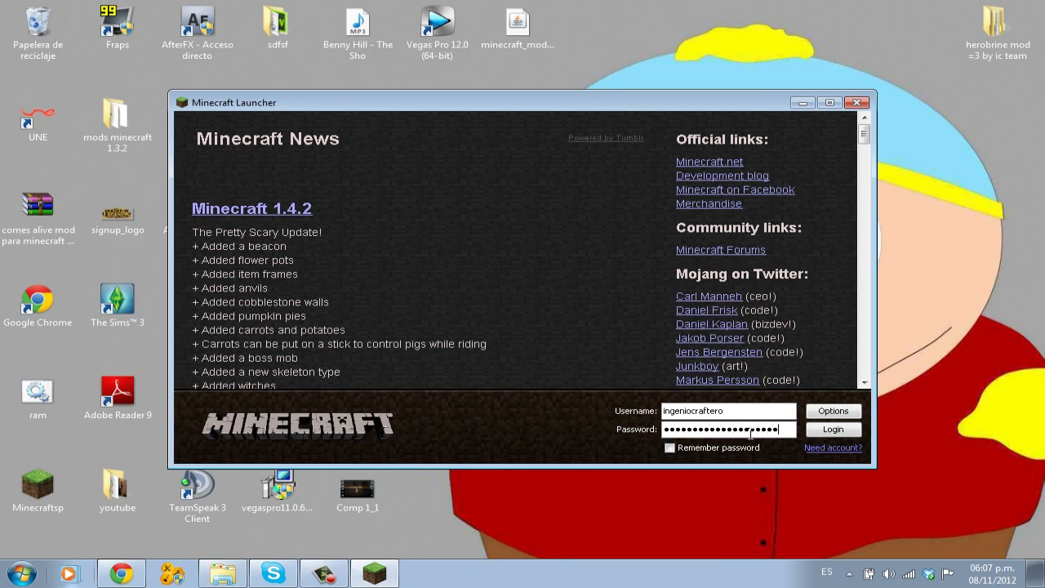
- Finish entering the account password with Remember password enabled, and set the launcher options to force a game update
type("a")
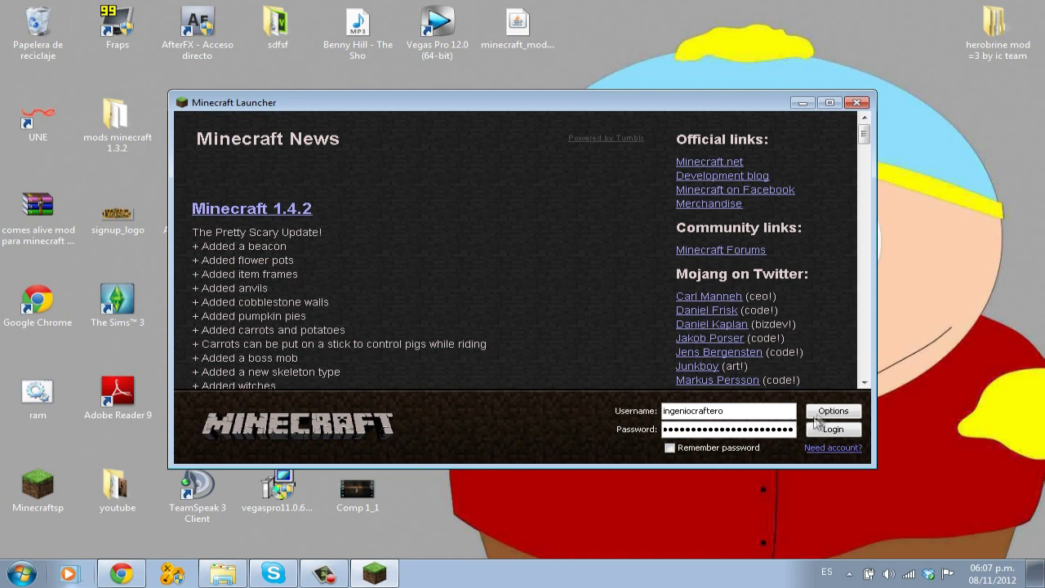
left_click(827, 408)
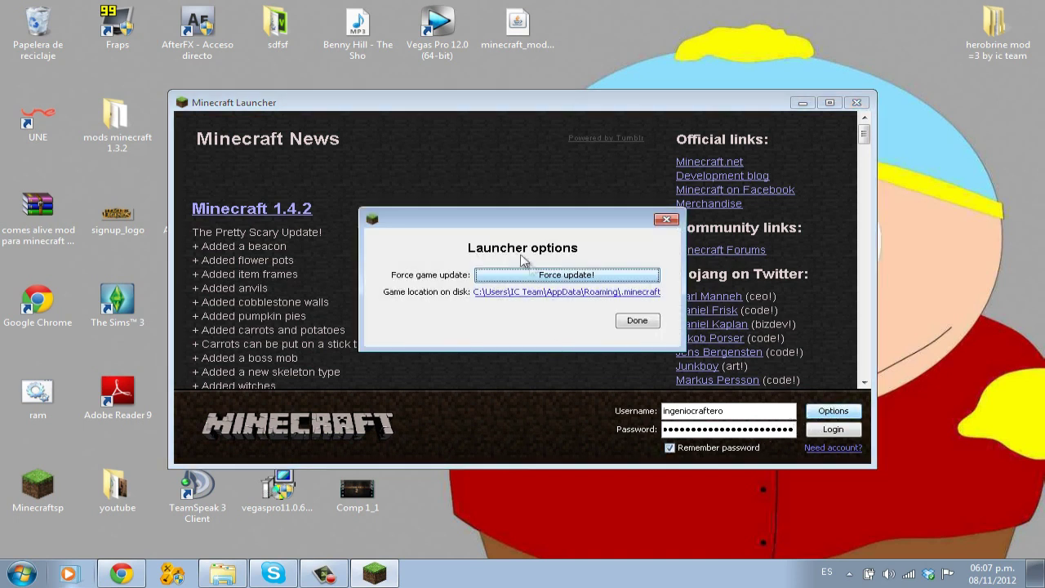
left_click(536, 274)
left_click(633, 322)
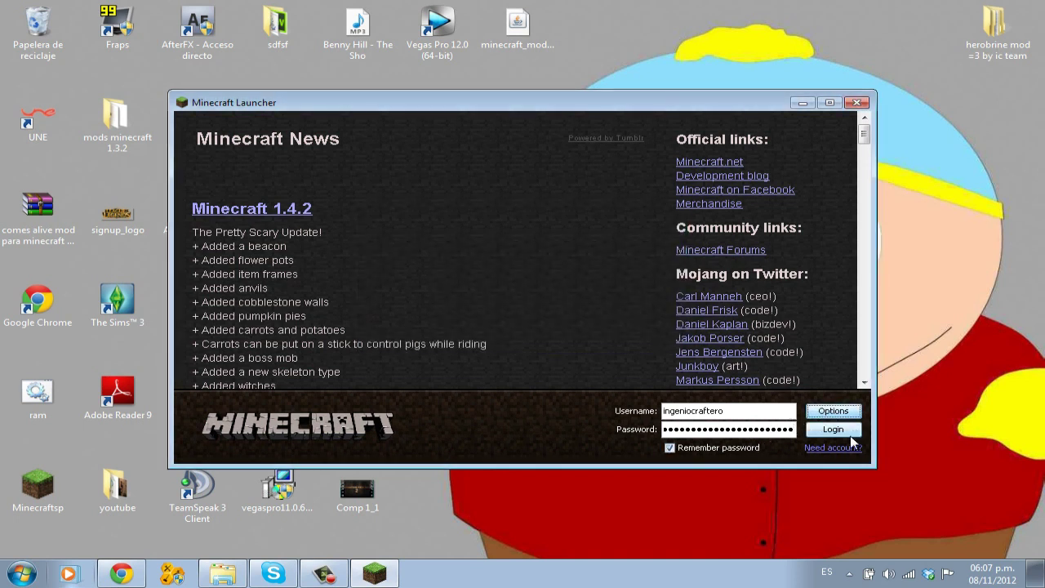
- Log in to start the updated Minecraft, and quit the game from its main menu
left_click(850, 433)
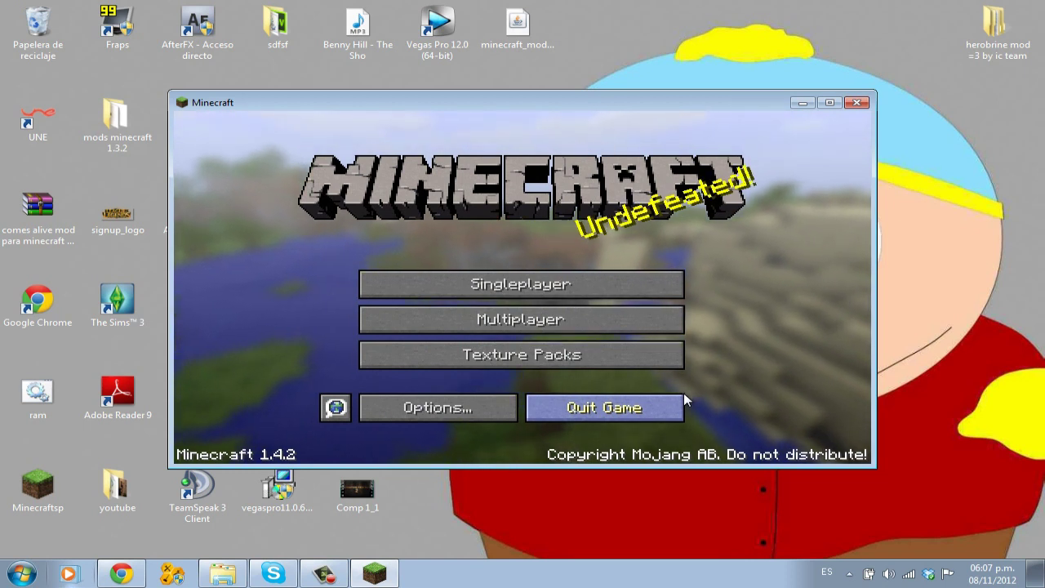
left_click(684, 400)
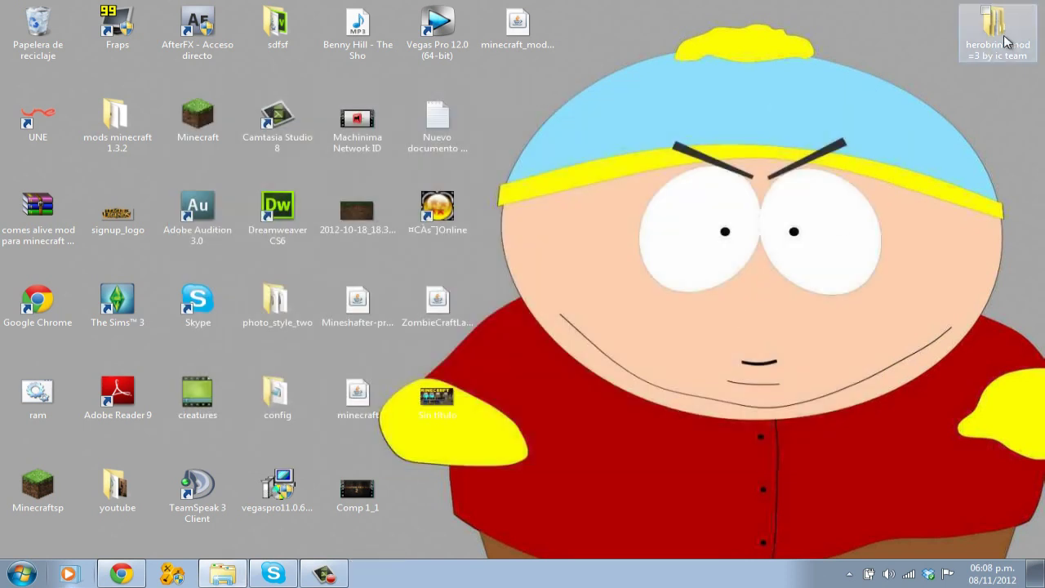
- Restore the herobrine2.6 folder window, open the herobrine2.4 folder and select the EasyModInstaller file
left_click(245, 542)
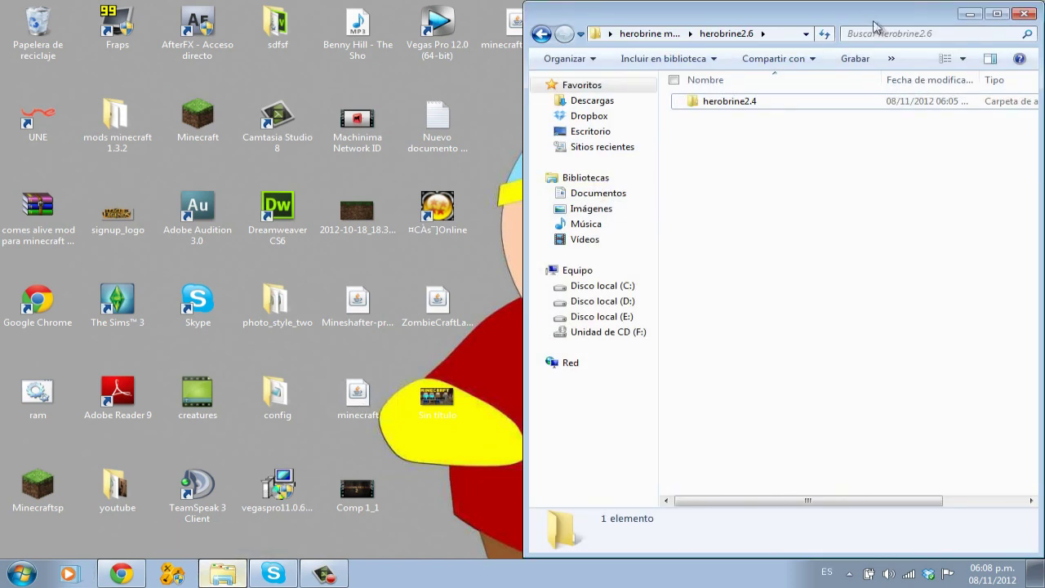
double_click(753, 104)
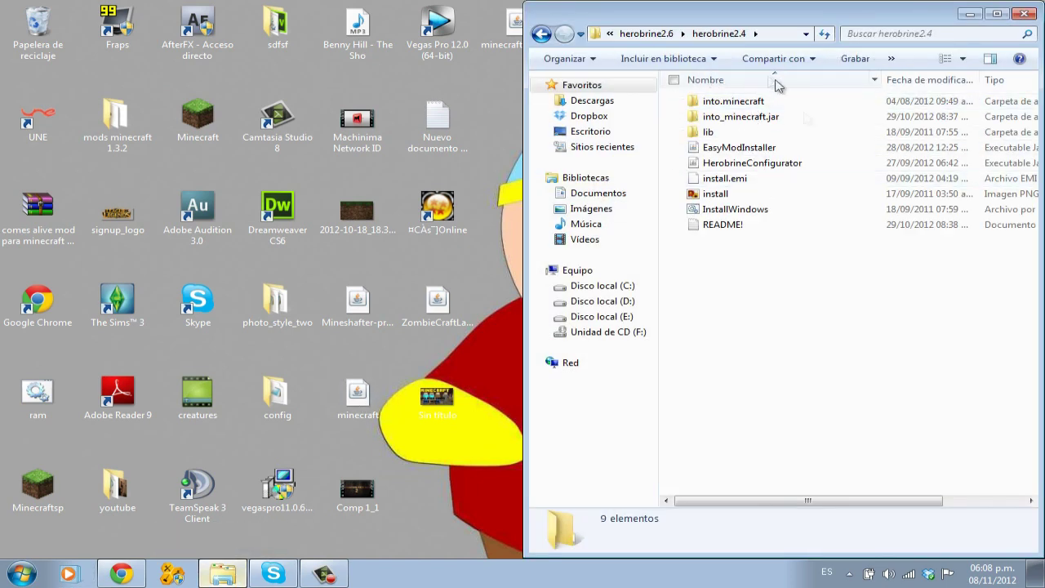
left_click(747, 152)
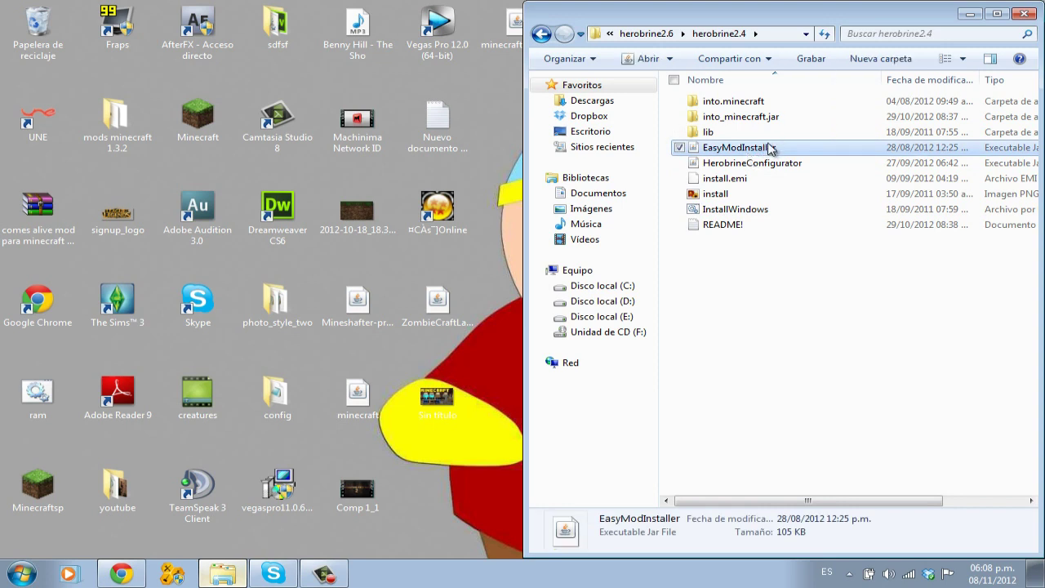
- Launch EasyModInstaller from the herobrine2.4 folder and move its installer window over the file list
double_click(767, 148)
left_click(819, 287)
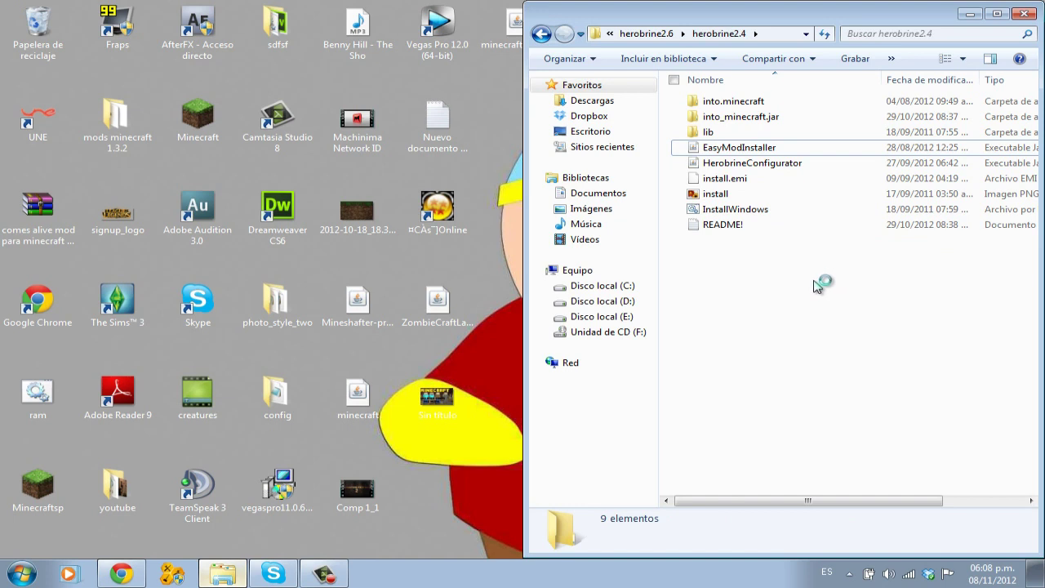
left_click(718, 150)
left_click(751, 314)
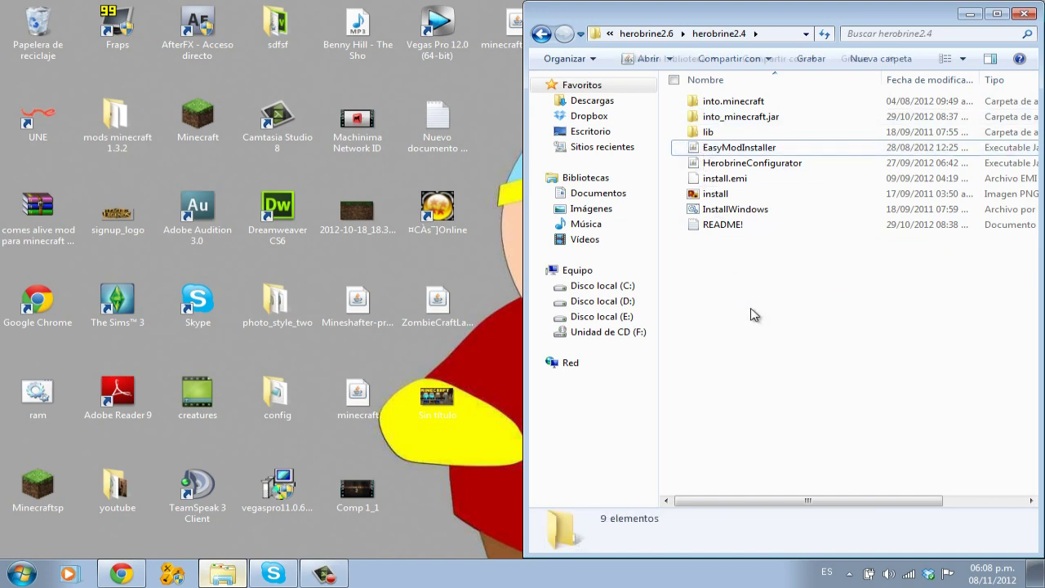
left_click(739, 149)
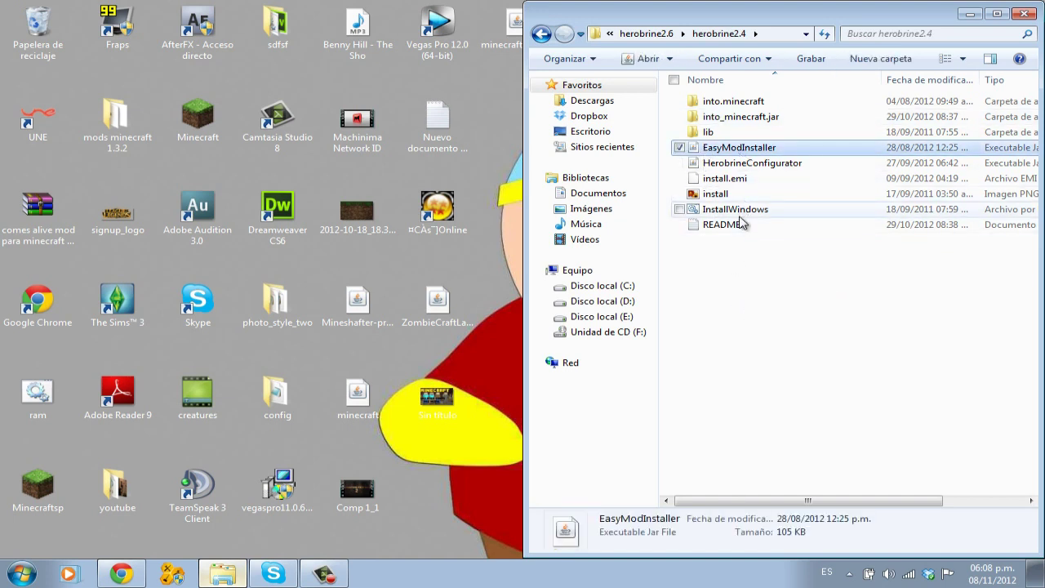
left_click(817, 302)
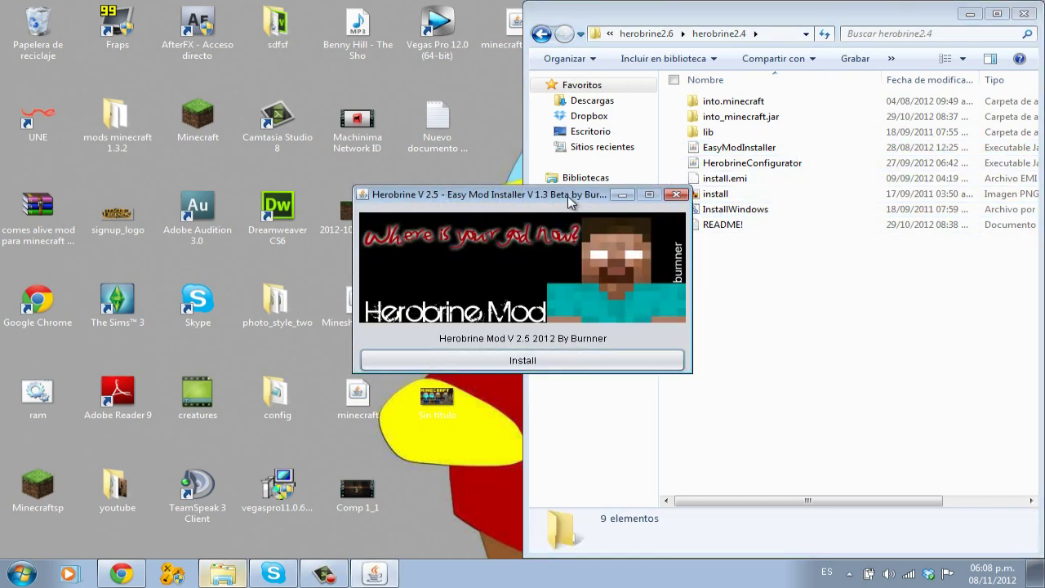
left_click_drag(569, 202, 615, 241)
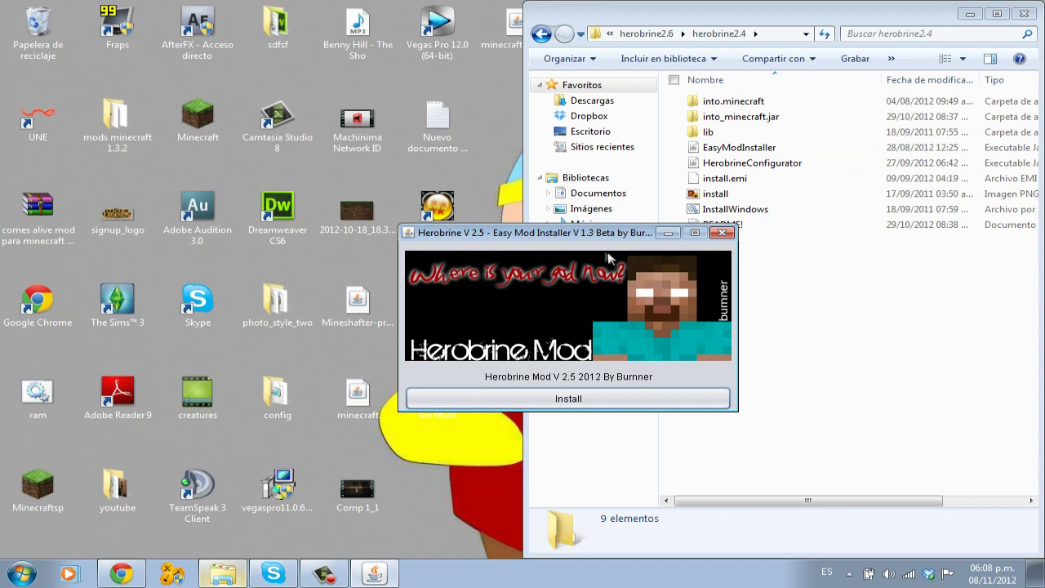
left_click_drag(555, 234, 680, 256)
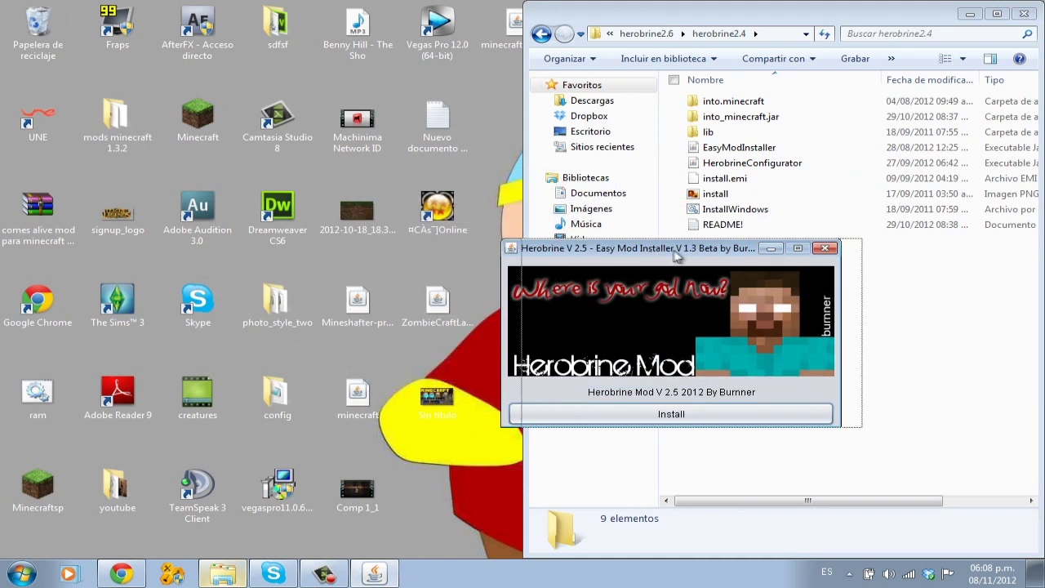
- Install the Herobrine mod, accepting meta-inf deletion, ModLoader and AudioMod, and close the installer and folder window
left_click(123, 574)
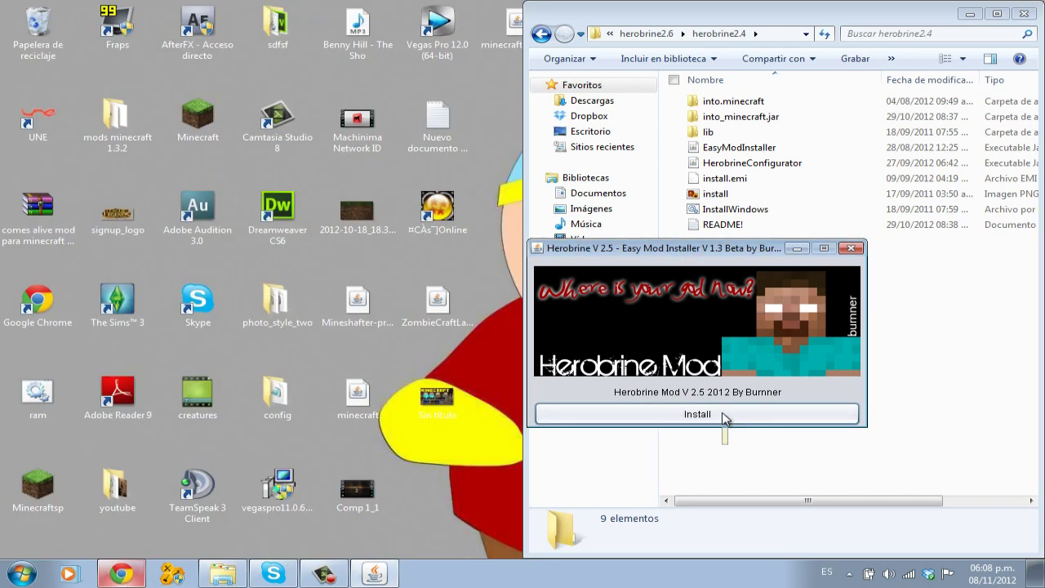
left_click(657, 416)
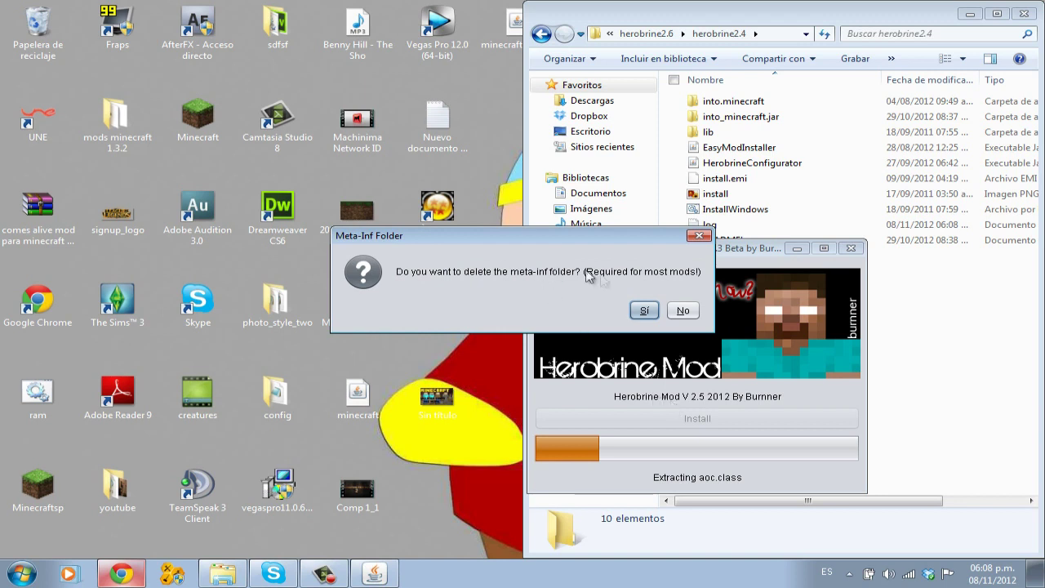
left_click(642, 311)
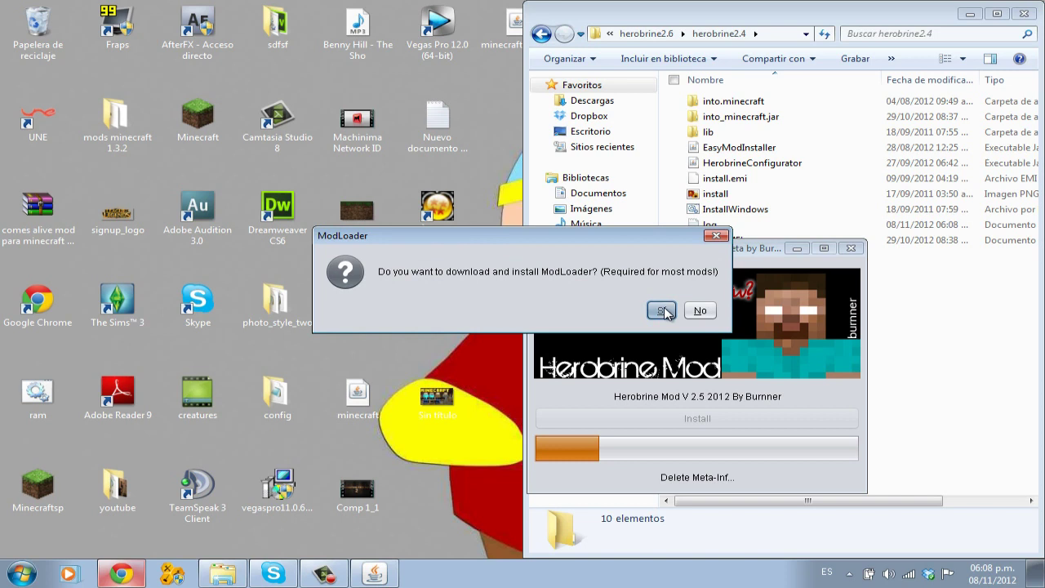
left_click(661, 310)
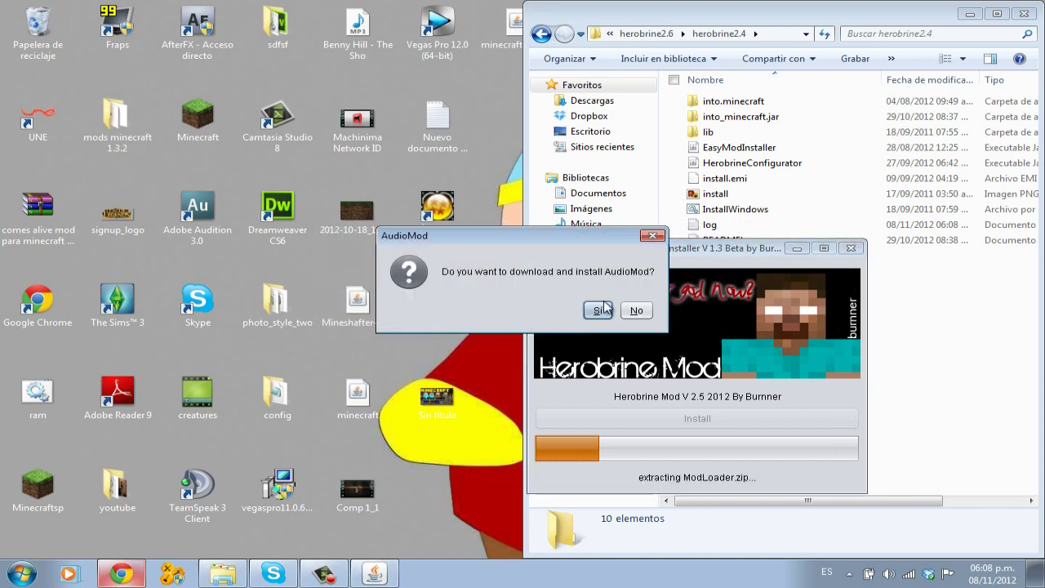
left_click(602, 309)
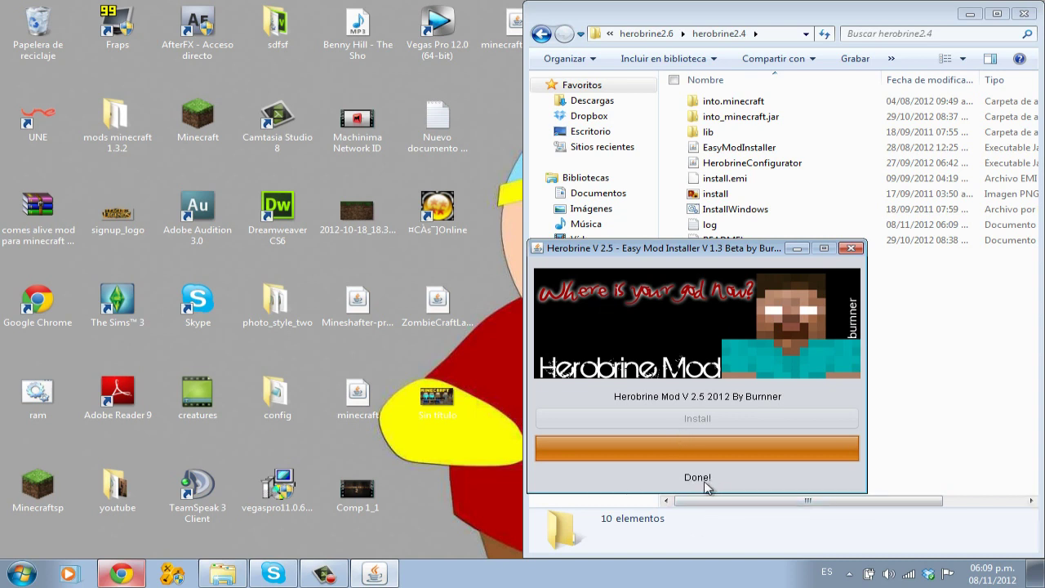
left_click(848, 248)
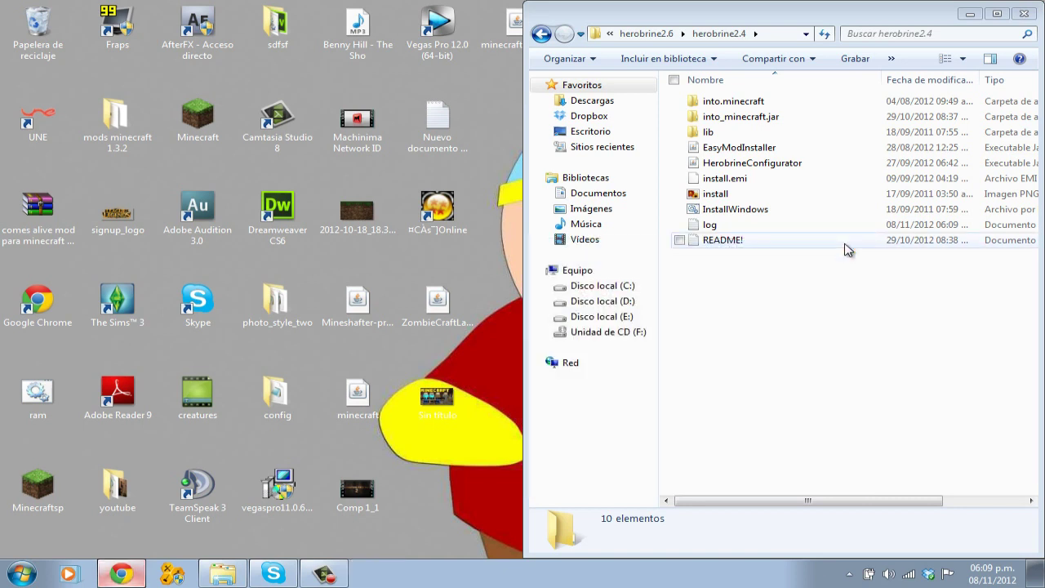
left_click(1022, 13)
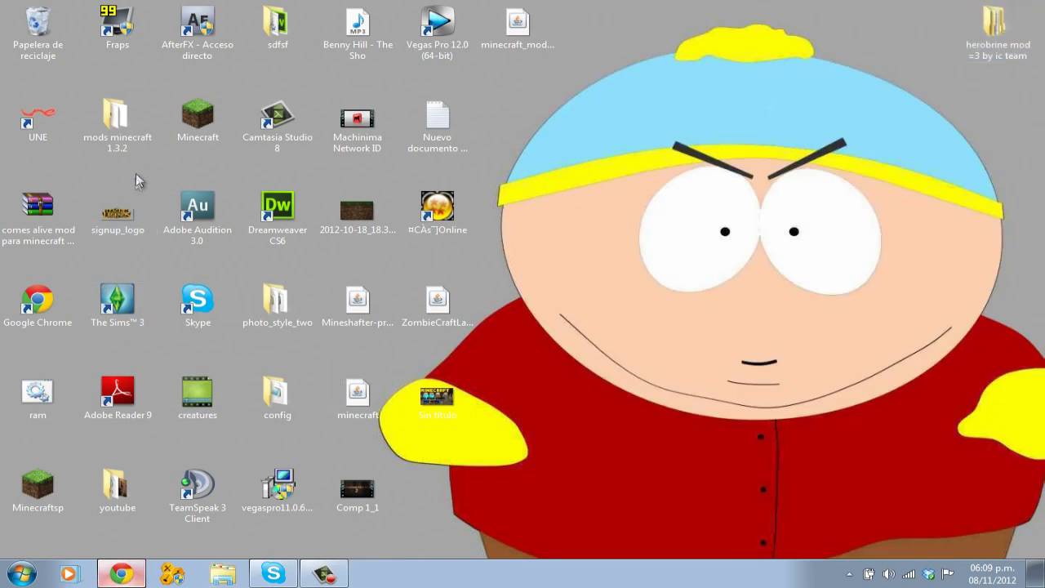
- Start the Minecraft launcher from the desktop and log in with the remembered account
left_click(184, 127)
left_click(517, 194)
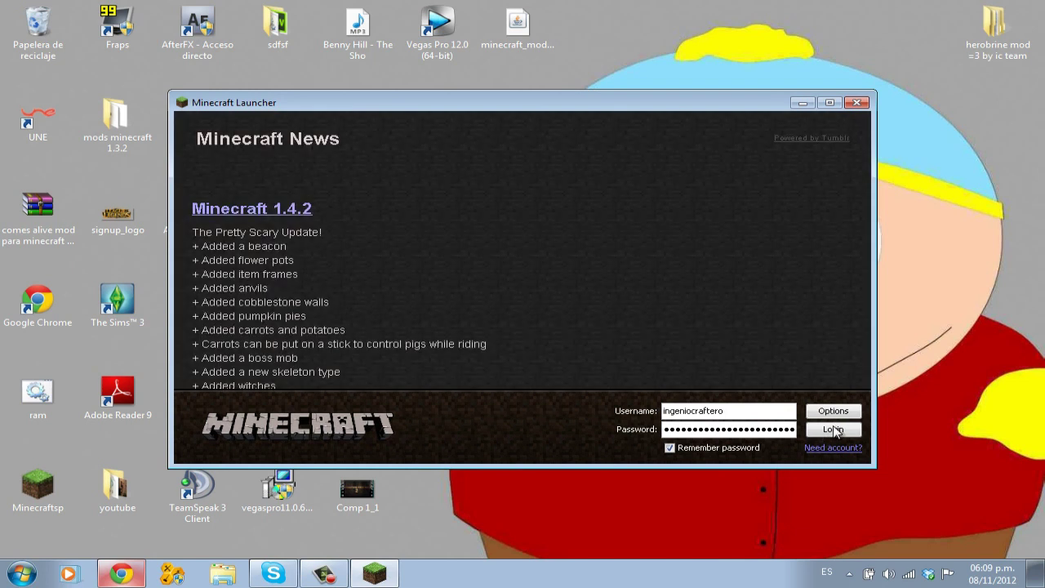
left_click(831, 431)
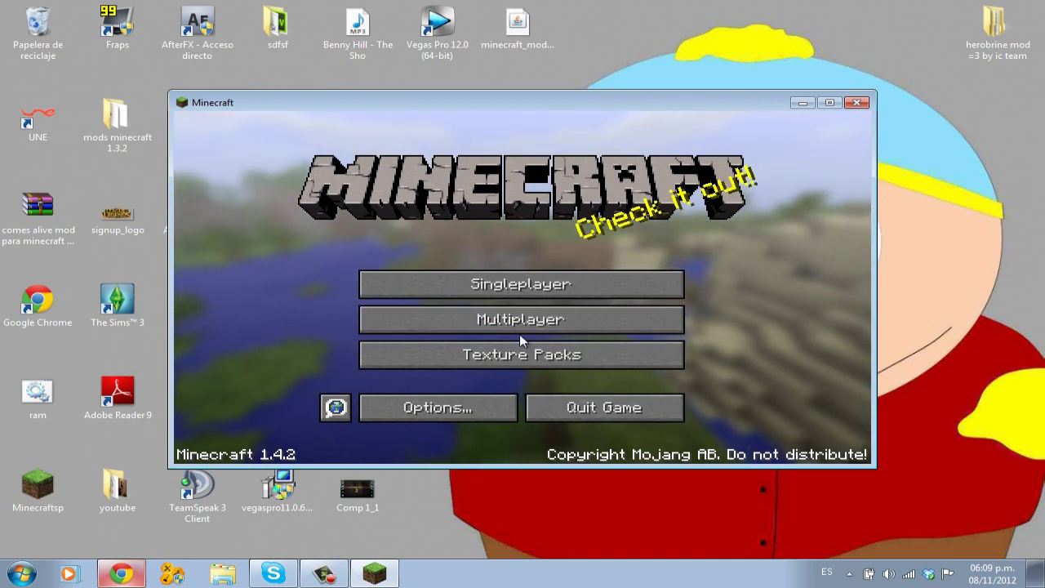
- Look at the singleplayer world list, return to the main menu and quit the game
left_click(542, 285)
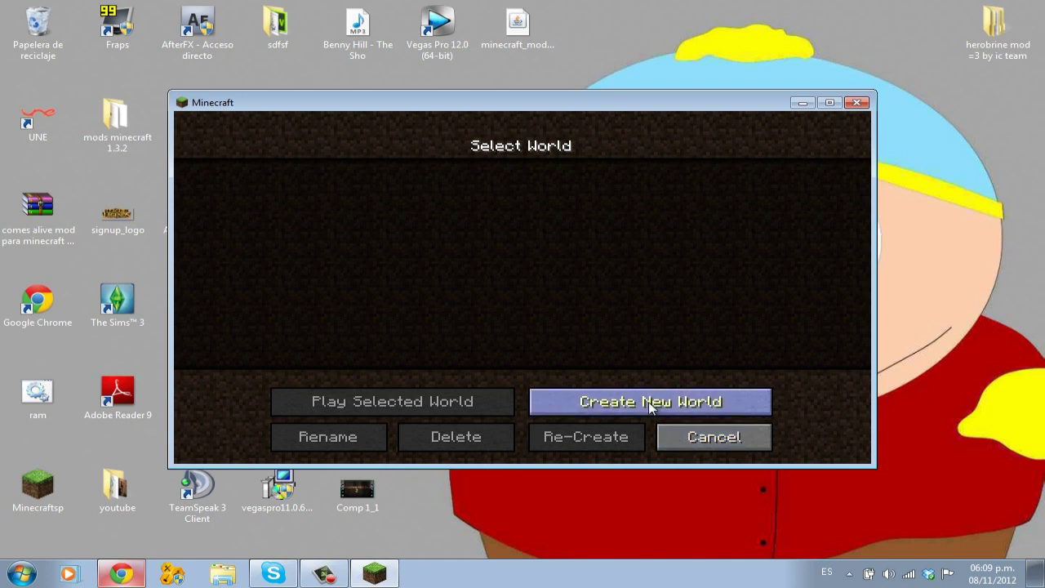
left_click(712, 438)
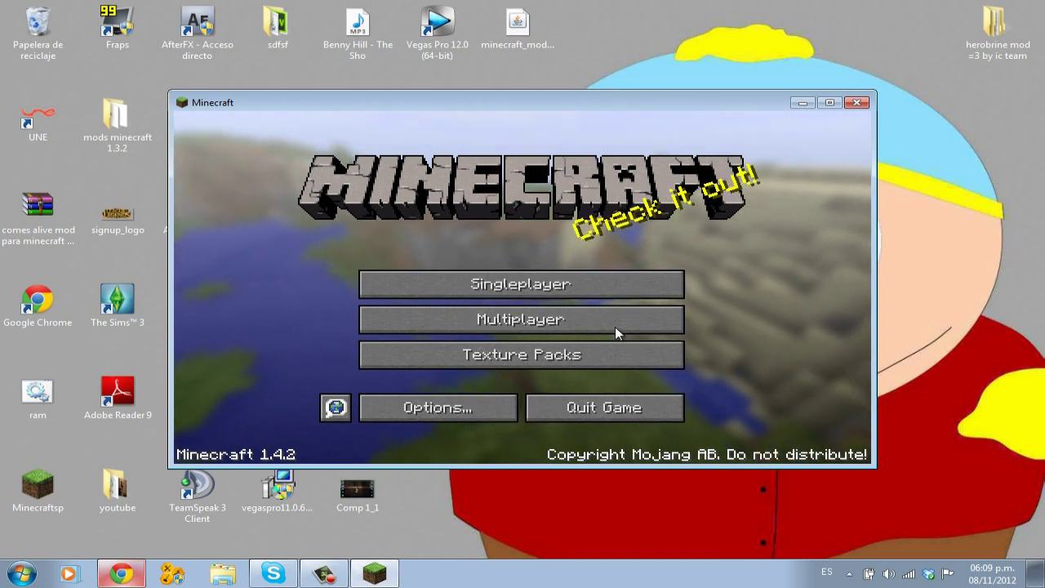
left_click(614, 354)
left_click(620, 417)
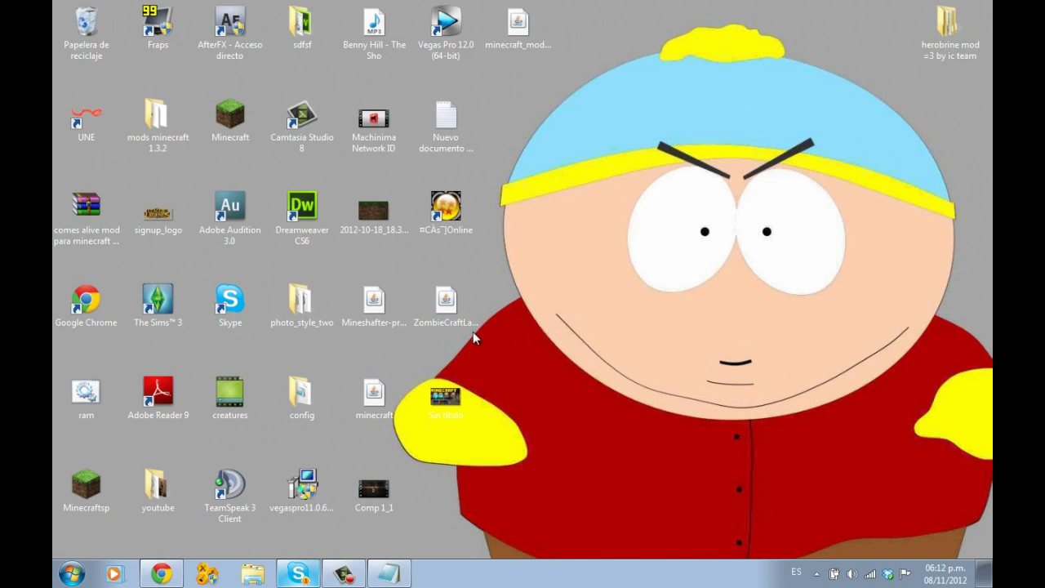
- Find the %appdata% folder through the Windows search and open the Herobrine folder inside .minecraft
left_click(72, 574)
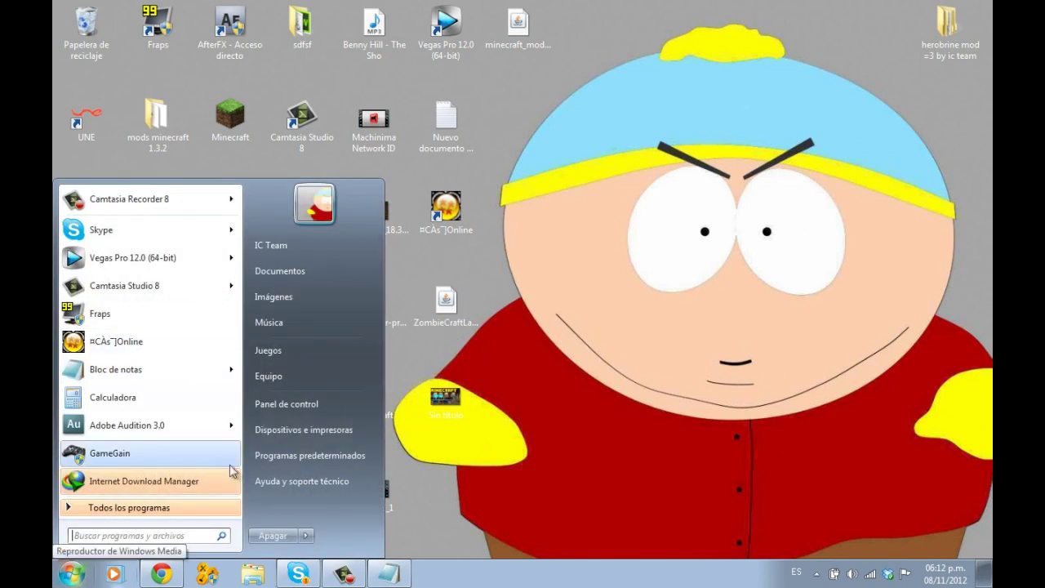
left_click(129, 536)
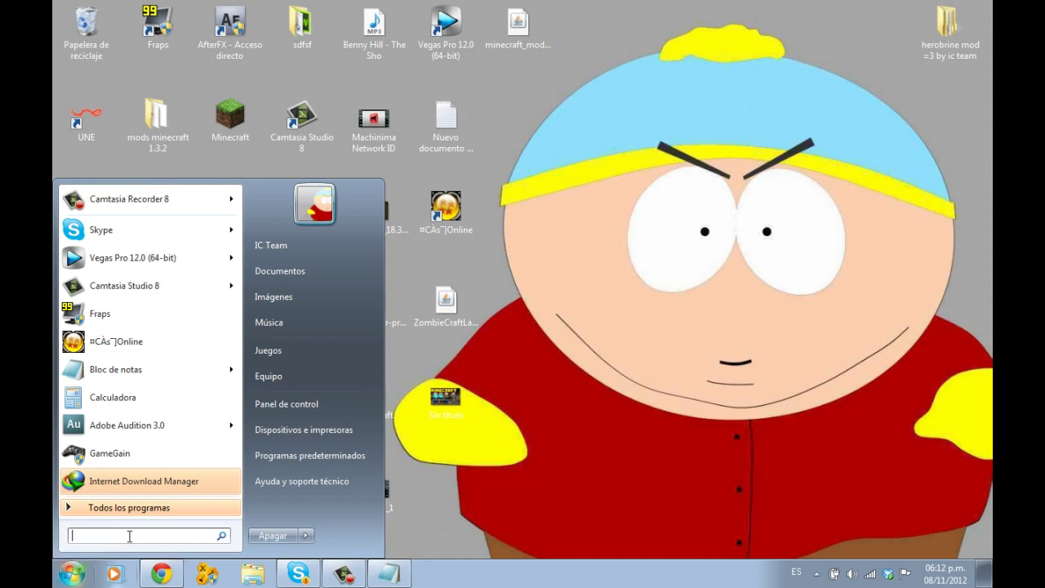
type("%appdata%")
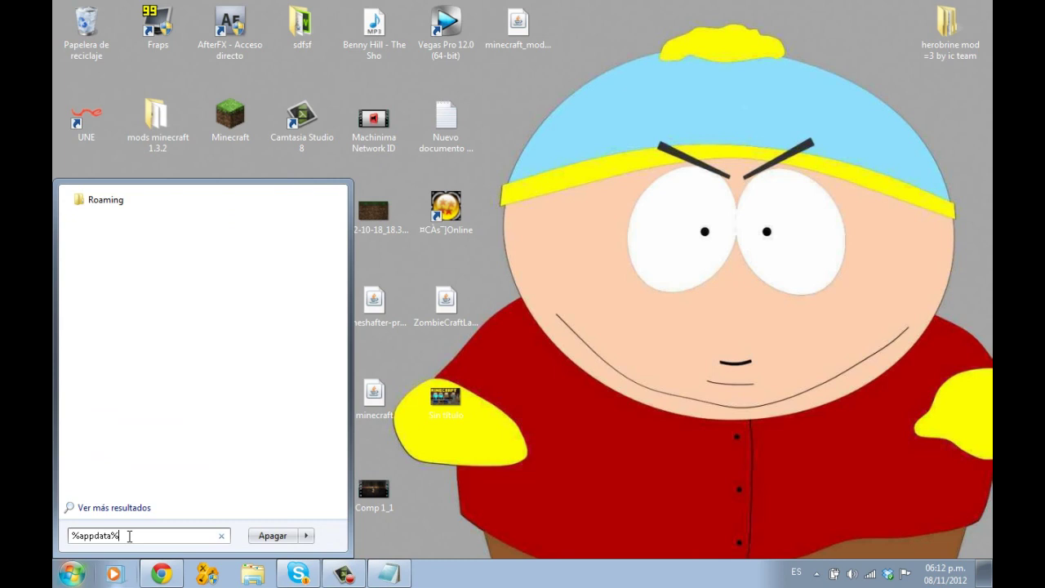
key("Return")
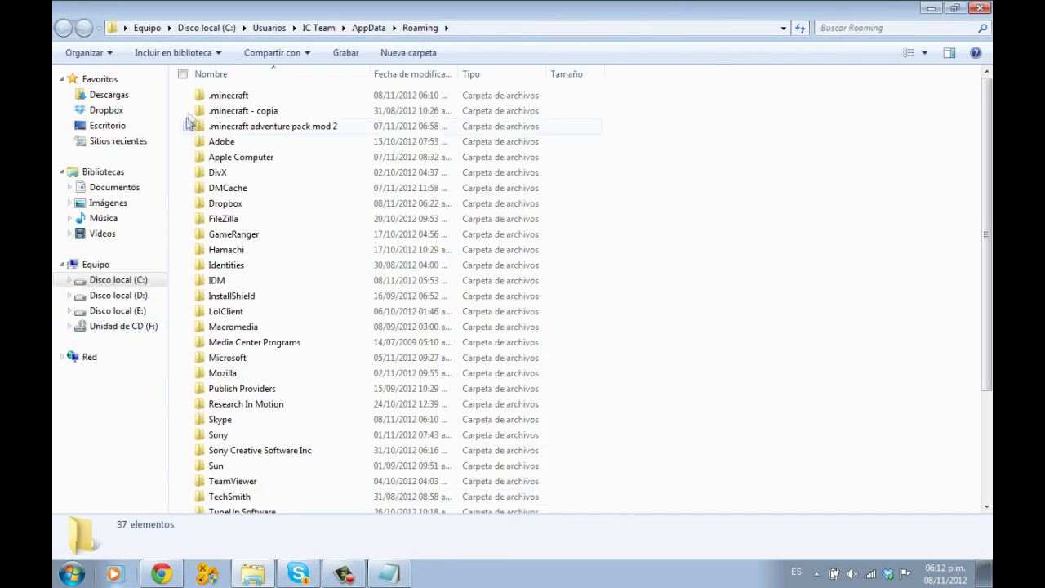
double_click(217, 100)
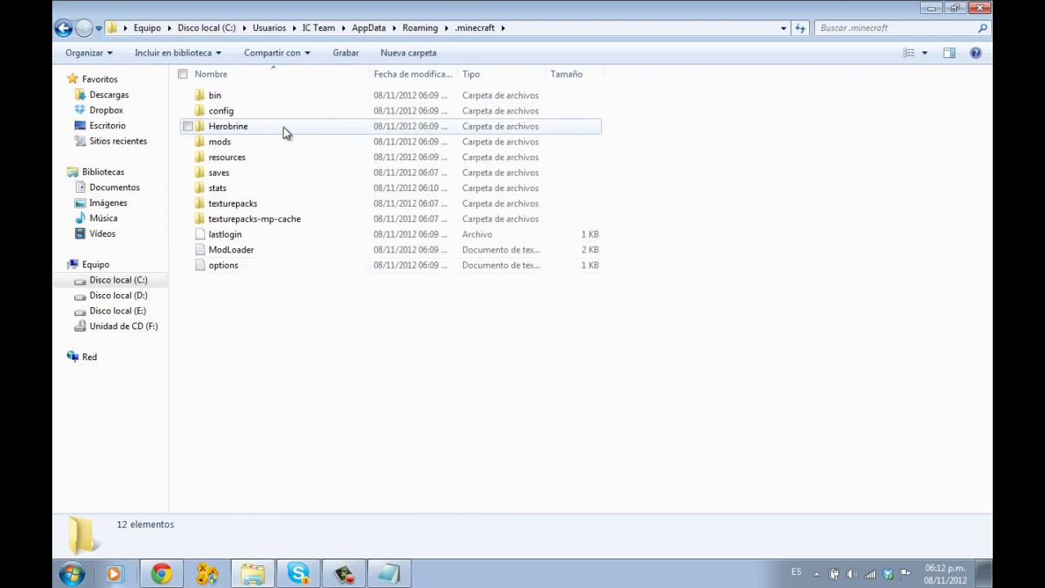
double_click(286, 128)
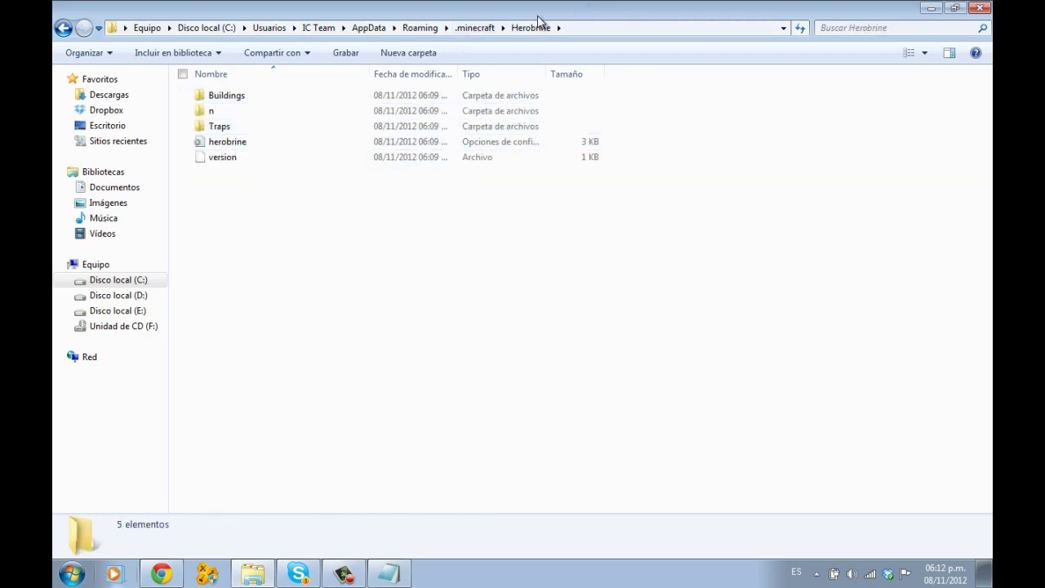
- Open the herobrine configuration file in a maximized window and examine its item IDs and behaviour settings
double_click(247, 142)
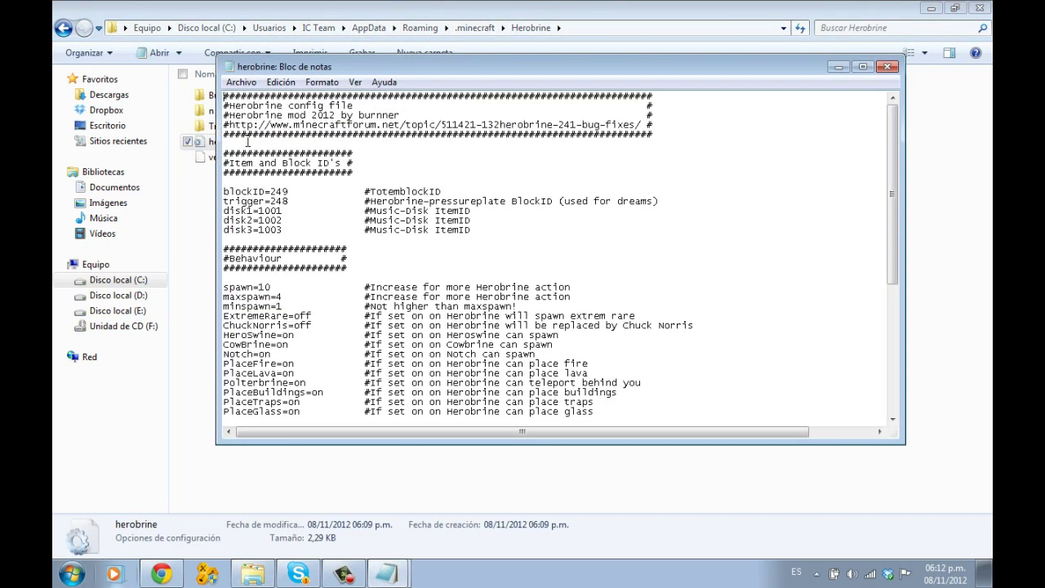
left_click(865, 69)
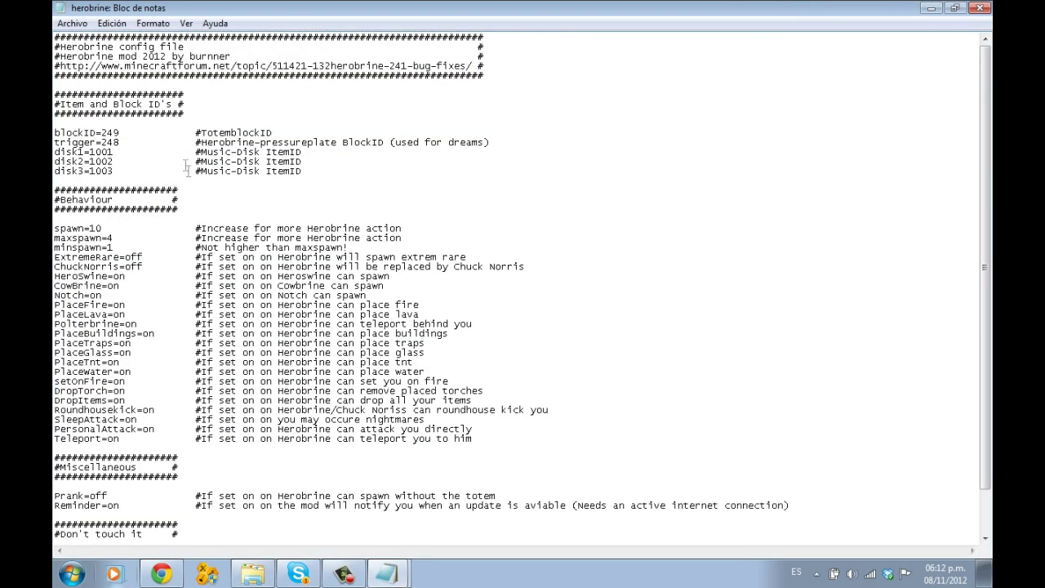
left_click(113, 153)
mouse_move(104, 150)
left_mouse_down()
mouse_move(112, 161)
mouse_move(120, 134)
mouse_move(96, 136)
left_mouse_up()
left_click(109, 199)
left_click_drag(189, 229, 495, 443)
left_click(401, 227)
left_click_drag(125, 235, 124, 236)
left_click(124, 236)
- Set ChuckNorris to on in the herobrine configuration, minimize the file and close the Herobrine folder window
double_click(147, 267)
type("on")
left_click(930, 8)
left_click(416, 223)
left_click(979, 8)
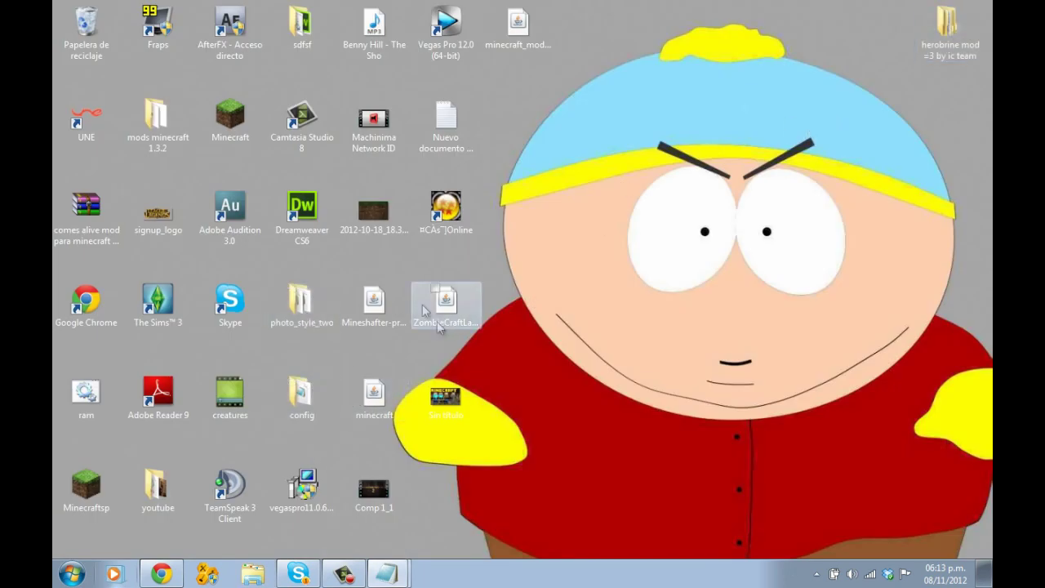
left_click_drag(537, 505, 485, 182)
left_click_drag(613, 187, 245, 545)
left_click(237, 549)
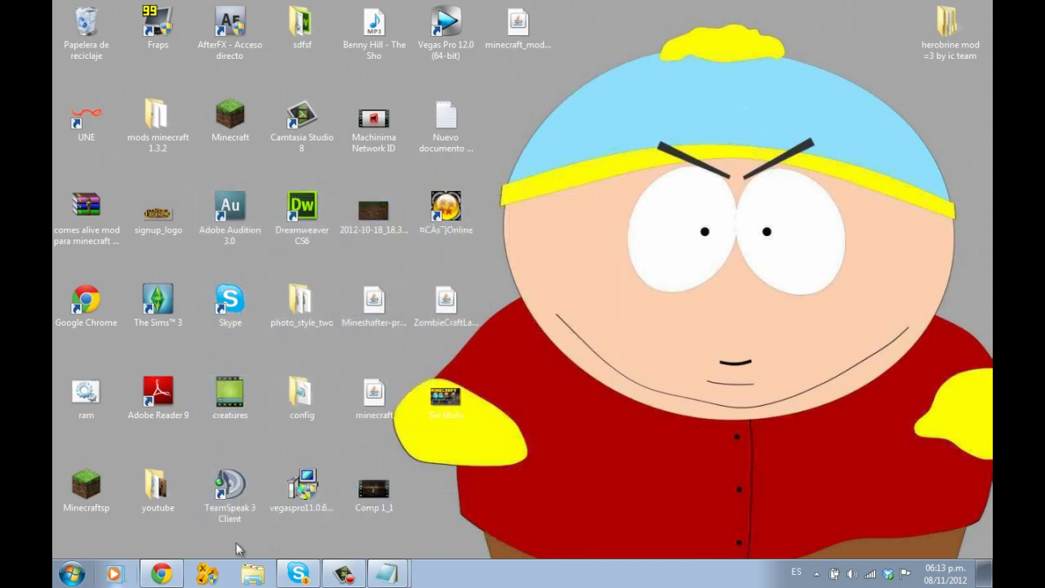